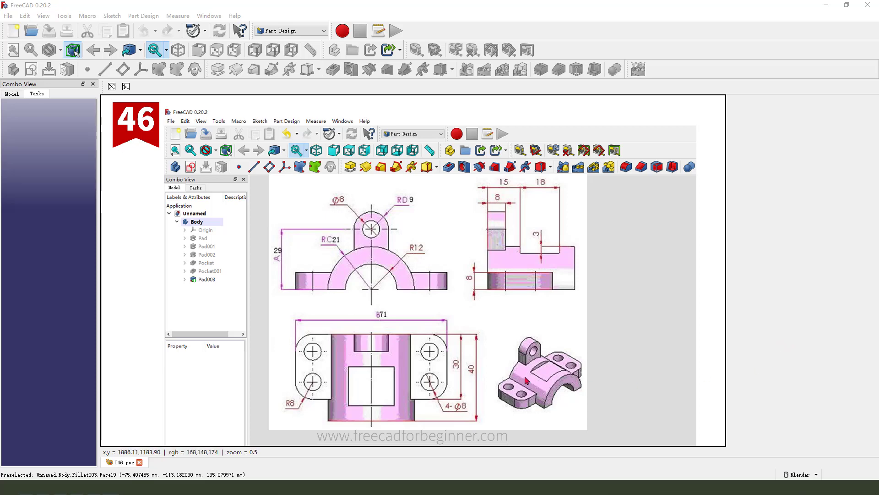
# - Create a new document and tile it beside the 046.png drawing
pyautogui.moveTo(515, 353)
pyautogui.mouseDown()
pyautogui.moveTo(609, 347)
pyautogui.moveTo(542, 420)
pyautogui.moveTo(529, 327)
pyautogui.mouseUp()
pyautogui.moveTo(451, 320)
pyautogui.mouseDown()
pyautogui.moveTo(405, 307)
pyautogui.moveTo(44, 36)
pyautogui.moveTo(110, 30)
pyautogui.mouseUp()
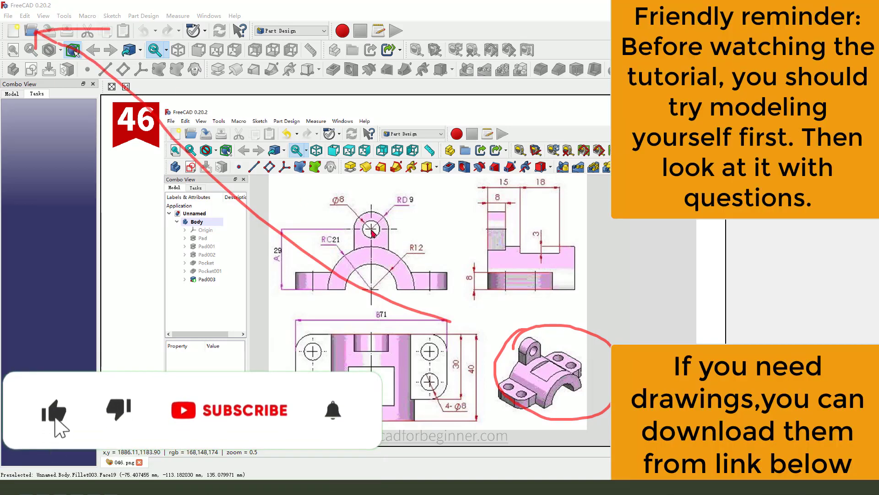
pyautogui.press('Escape')
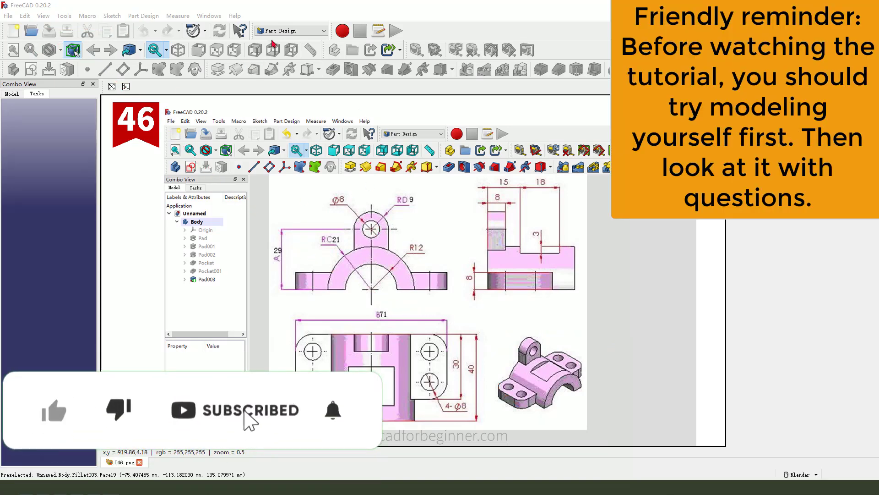
pyautogui.click(13, 32)
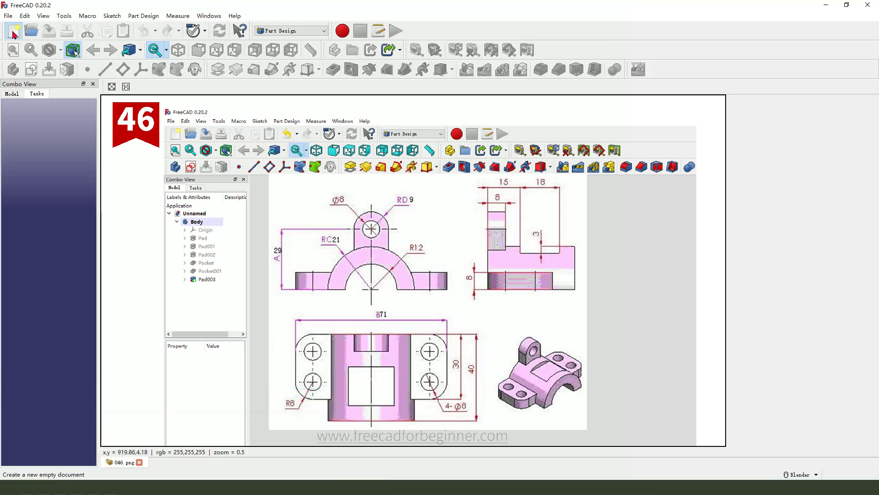
pyautogui.click(209, 16)
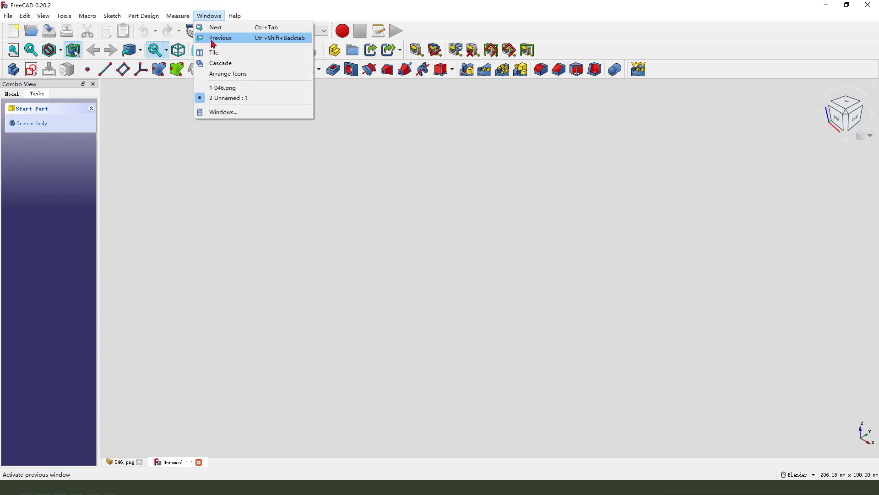
pyautogui.click(214, 53)
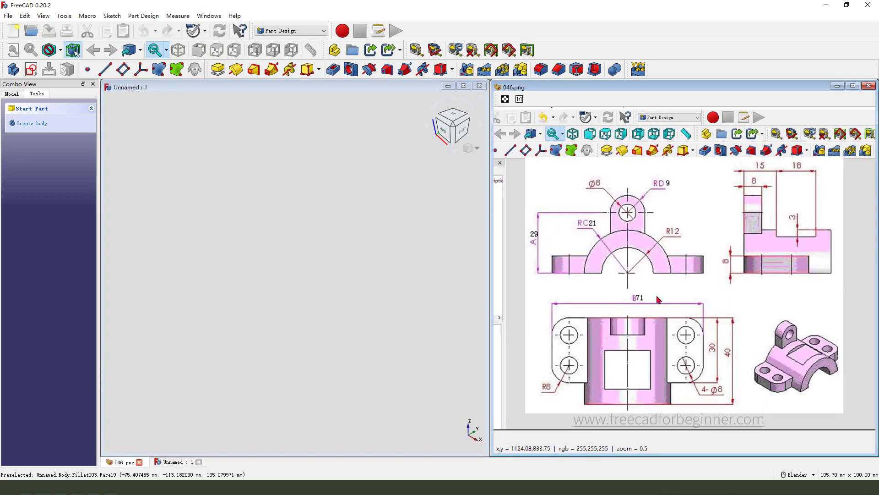
# - Add a body and start a new sketch, orbiting the view around the base planes
pyautogui.click(13, 70)
pyautogui.click(31, 69)
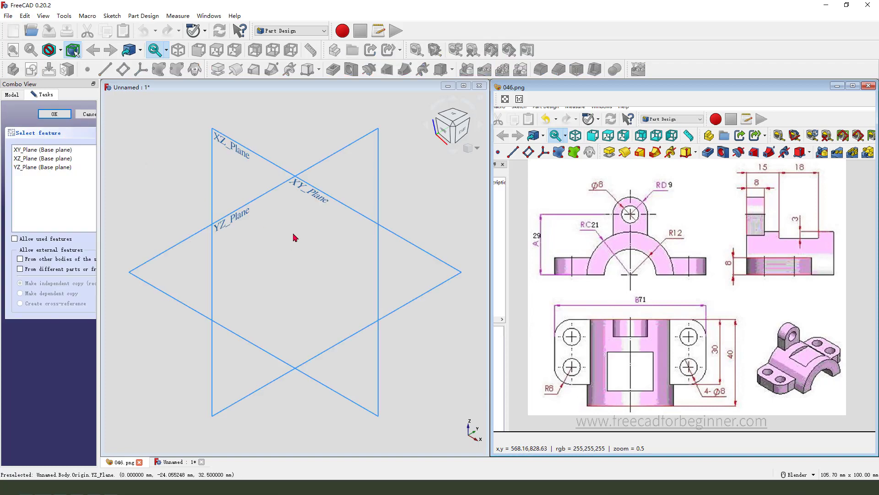
pyautogui.moveTo(293, 260); pyautogui.dragTo(301, 255, button='middle')
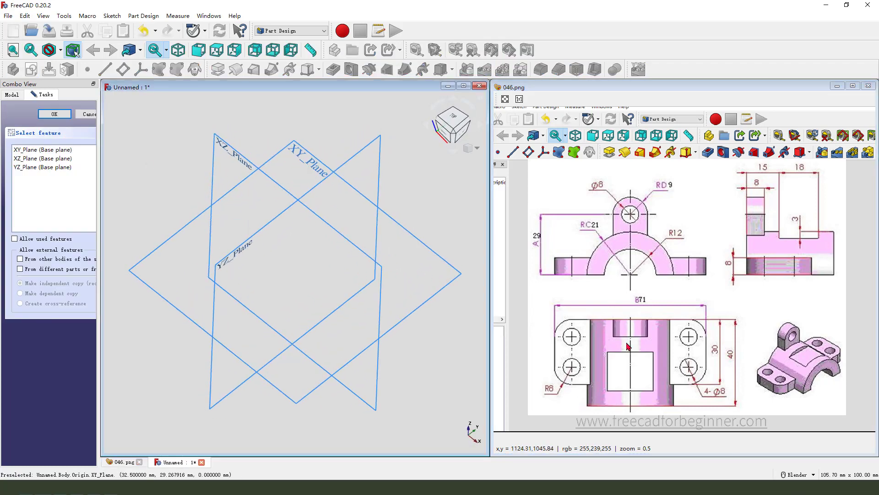
pyautogui.moveTo(549, 317); pyautogui.dragTo(716, 325)
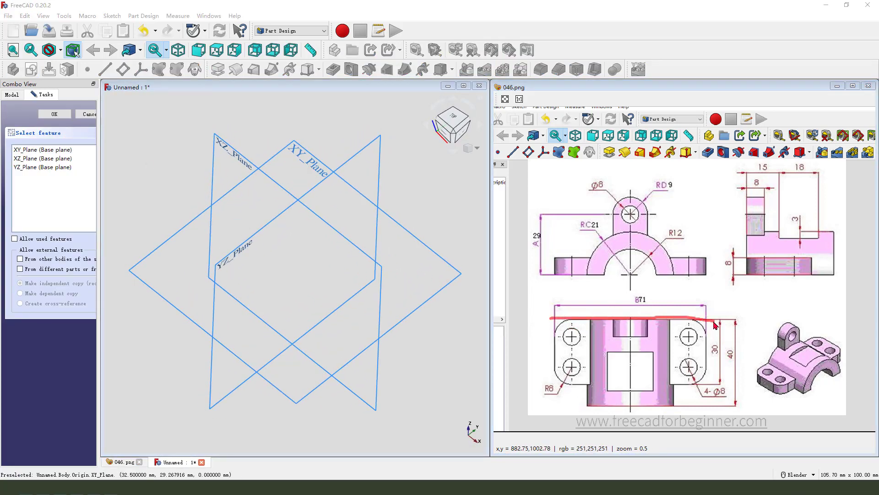
pyautogui.moveTo(661, 385); pyautogui.dragTo(567, 385)
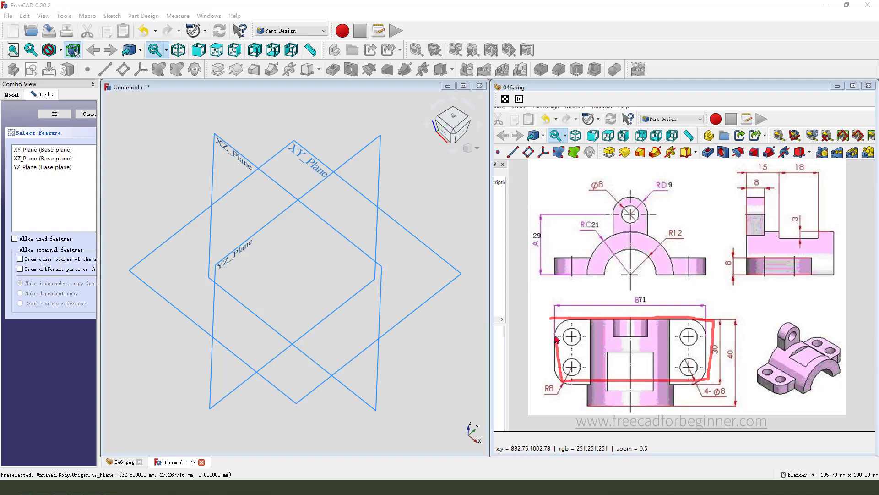
pyautogui.moveTo(527, 291); pyautogui.dragTo(559, 329)
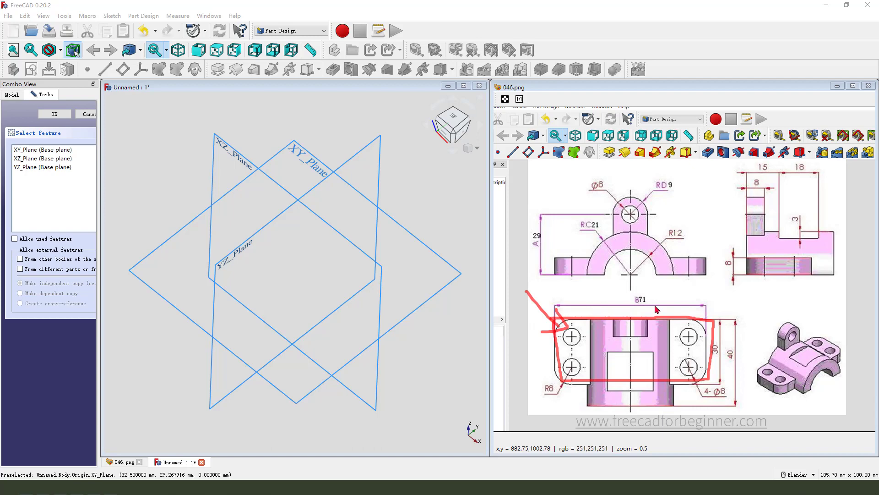
pyautogui.moveTo(646, 286); pyautogui.dragTo(636, 310)
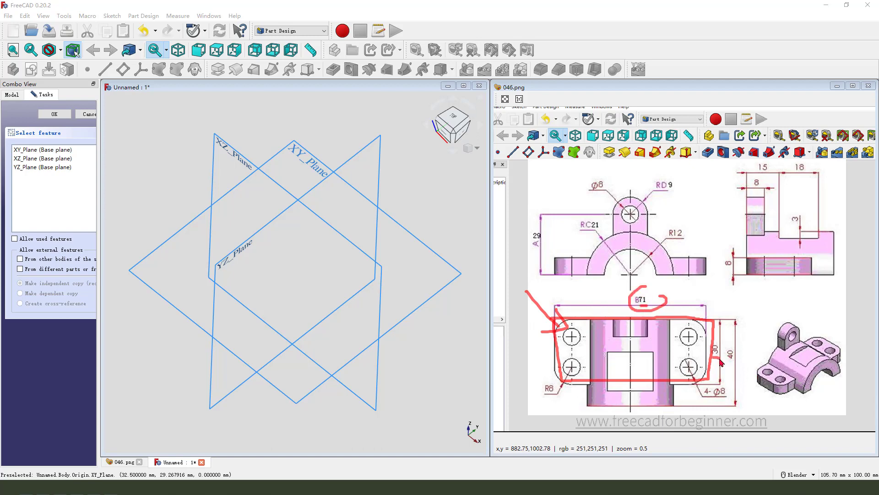
pyautogui.moveTo(286, 134)
pyautogui.mouseDown()
pyautogui.moveTo(319, 173)
pyautogui.moveTo(314, 151)
pyautogui.moveTo(304, 189)
pyautogui.mouseUp()
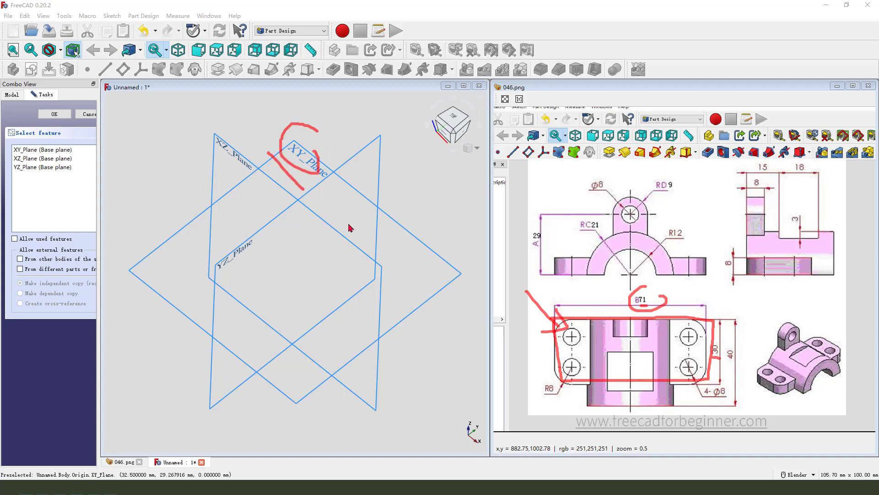
# - On XY_Plane, draw a plain rectangle hanging down from the horizontal axis
pyautogui.click(304, 150)
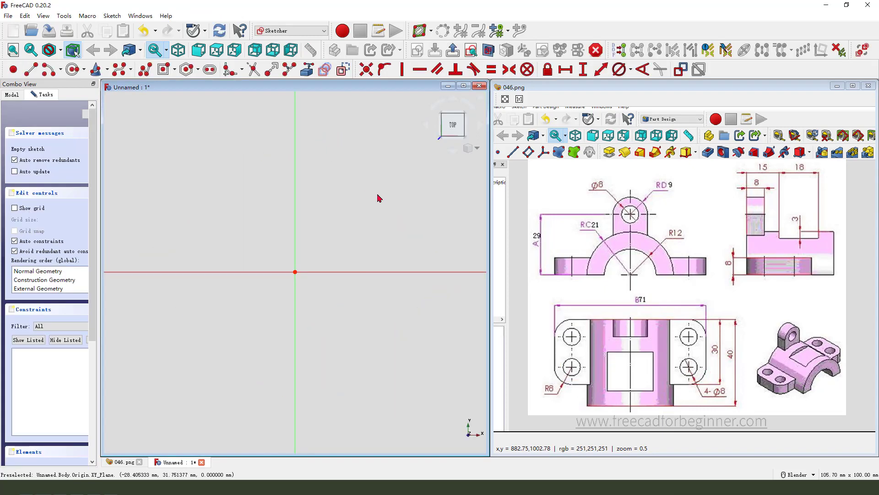
pyautogui.click(174, 70)
pyautogui.click(178, 86)
pyautogui.scroll(-2, 232, 138)
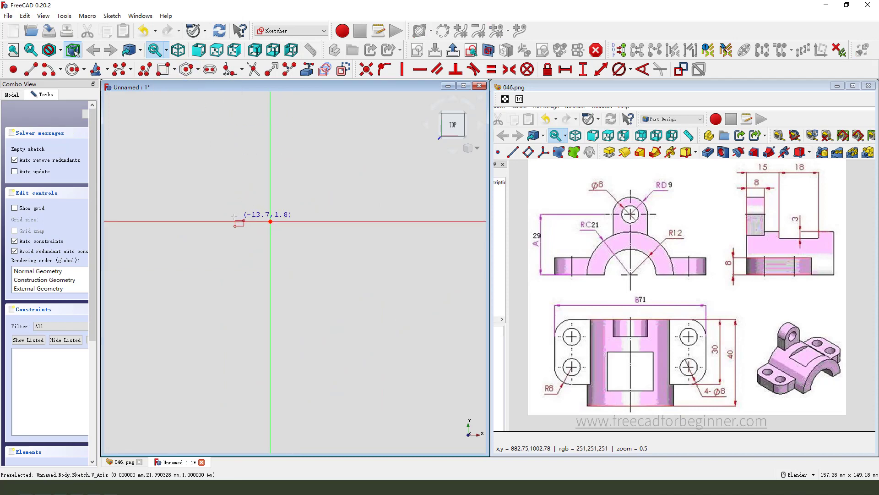
pyautogui.click(217, 221)
pyautogui.click(340, 294)
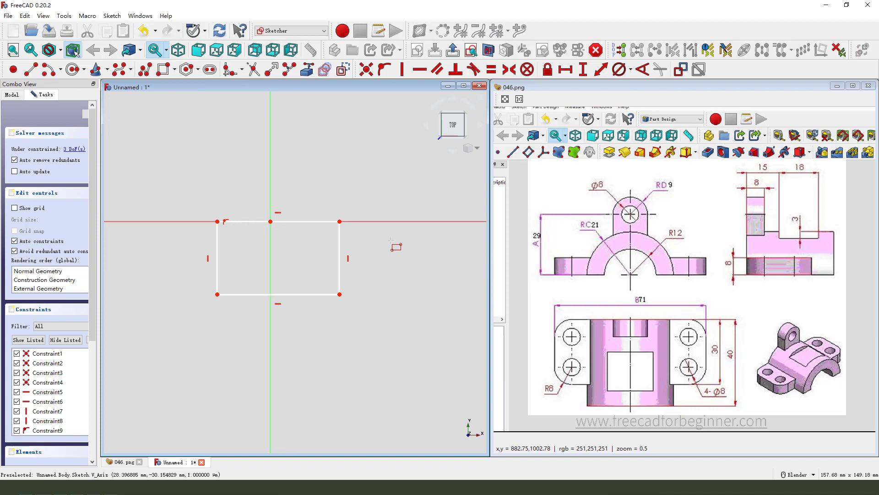
pyautogui.rightClick(391, 240)
# - Make the rectangle's top corners symmetric about the origin
pyautogui.click(339, 223)
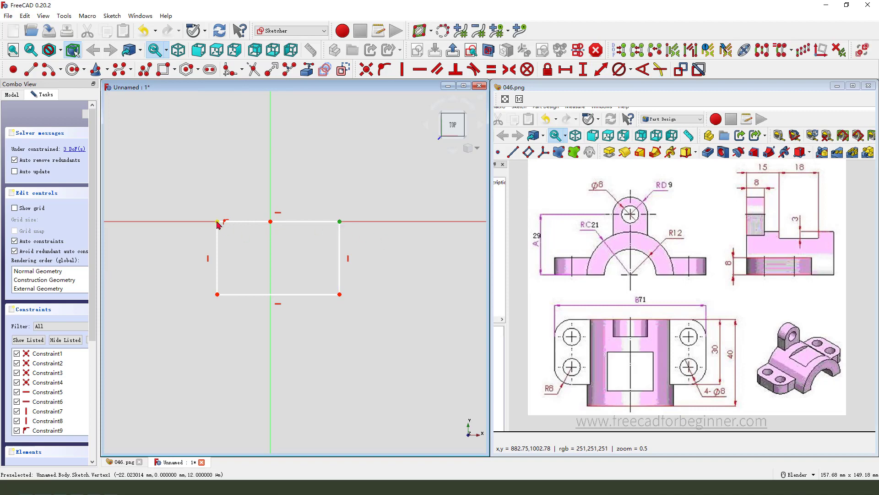
pyautogui.click(217, 222)
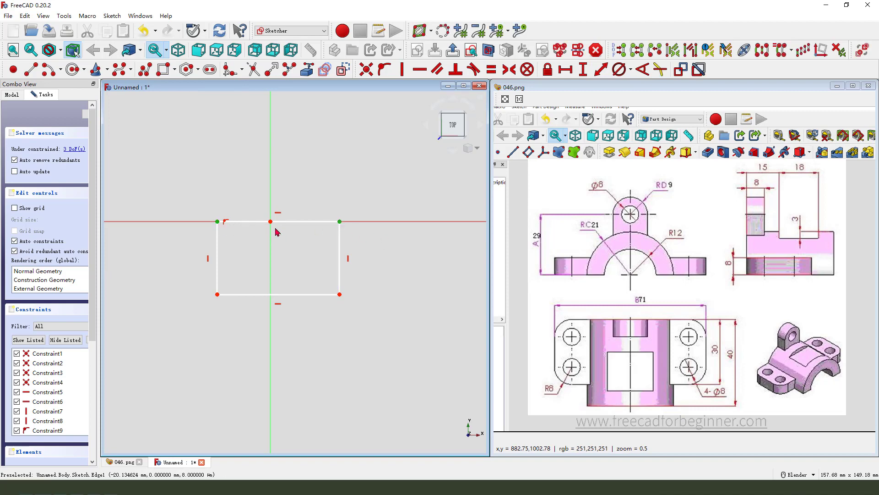
pyautogui.click(270, 222)
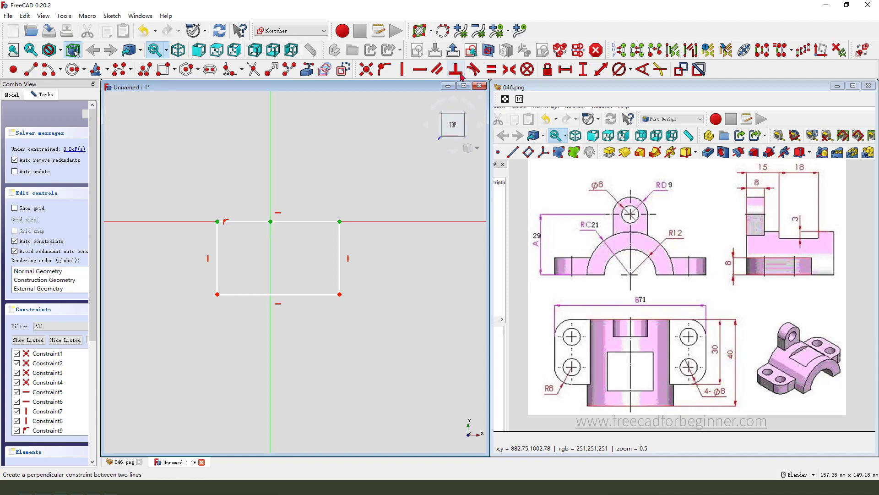
pyautogui.click(509, 69)
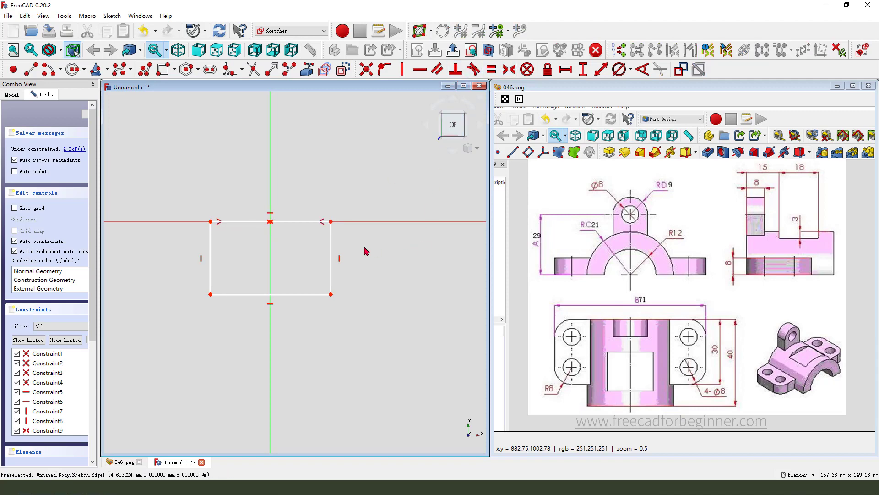
pyautogui.click(304, 222)
# - Replace the rectangle with a rounded rectangle starting on the horizontal axis
pyautogui.moveTo(383, 324); pyautogui.dragTo(204, 210)
pyautogui.press('Delete')
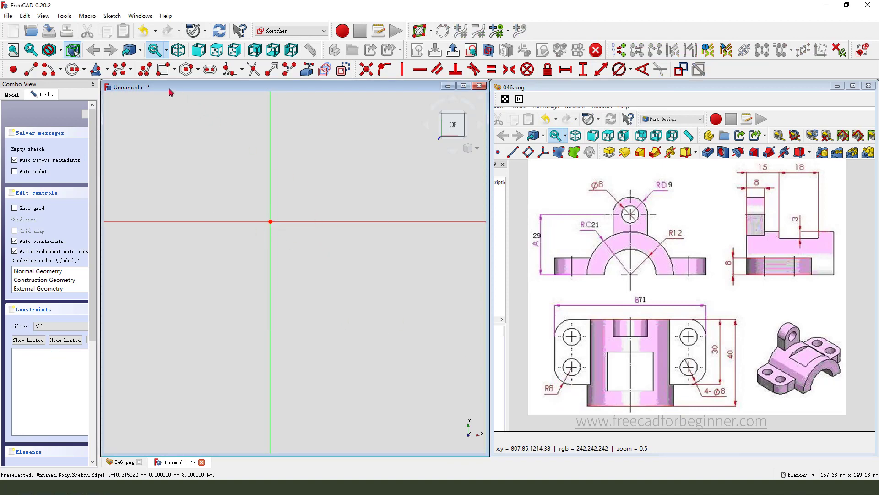
pyautogui.click(174, 69)
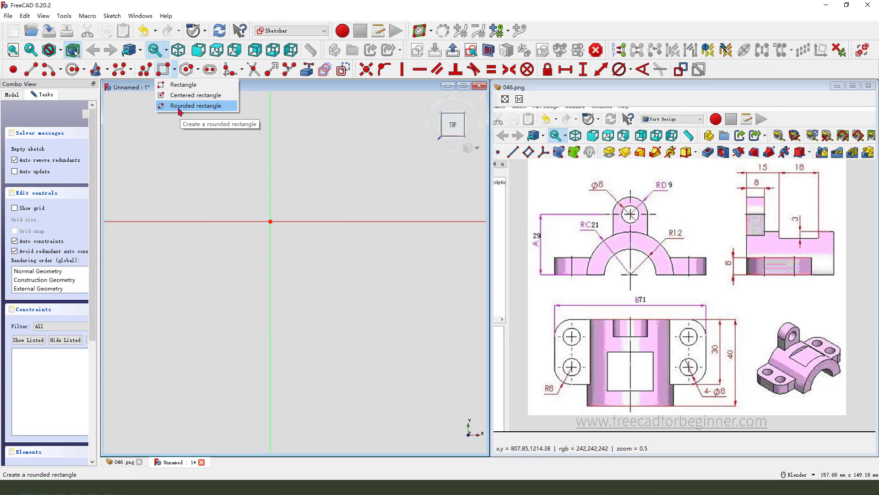
pyautogui.click(179, 106)
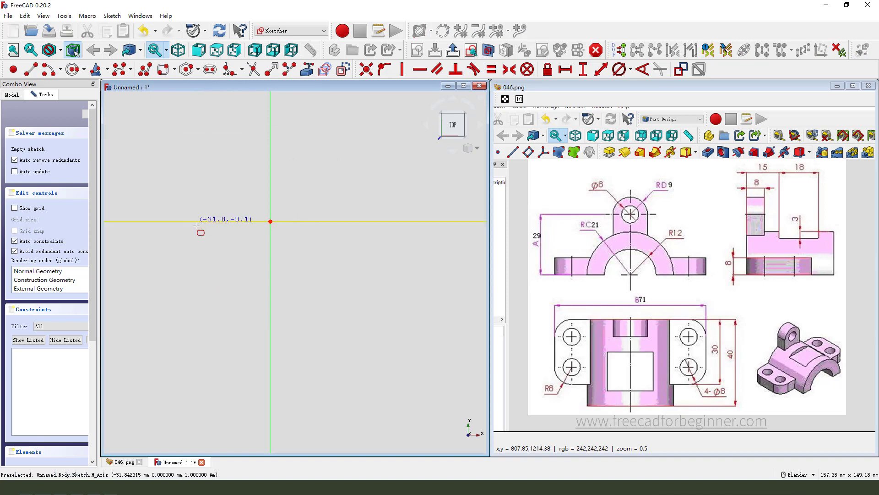
pyautogui.click(194, 221)
pyautogui.click(352, 332)
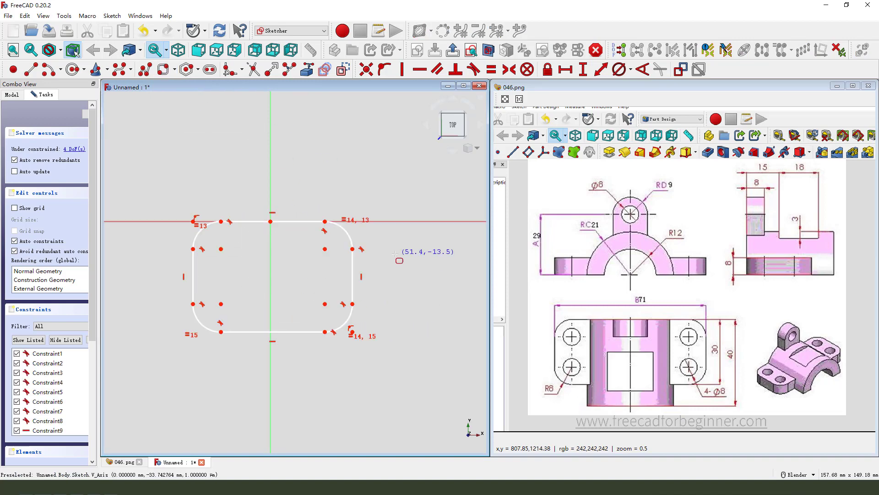
# - Make the corner arc centres symmetric about the vertical axis; start, then cancel, an arc diameter
pyautogui.click(325, 249)
pyautogui.click(221, 249)
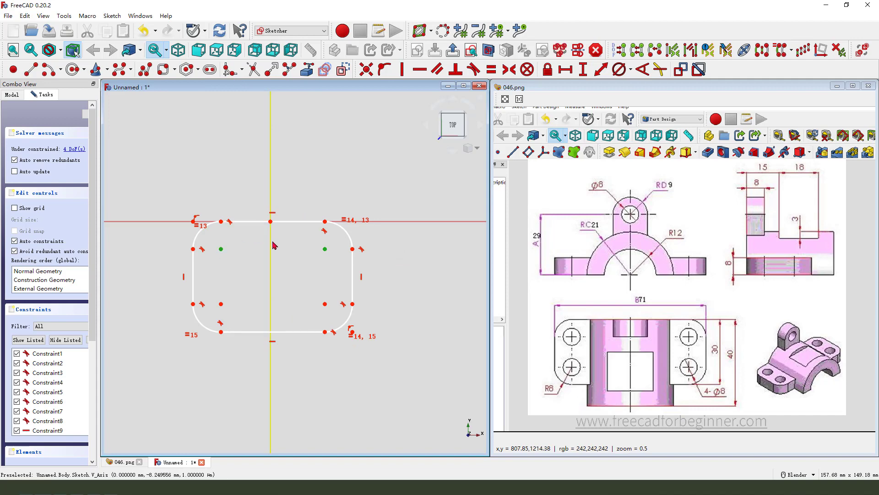
pyautogui.click(271, 245)
pyautogui.click(509, 69)
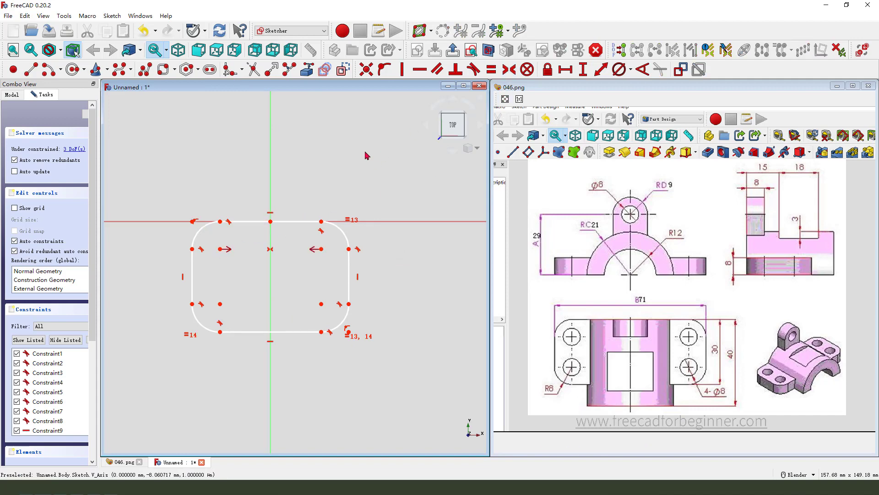
pyautogui.scroll(-1, 367, 156)
pyautogui.click(346, 220)
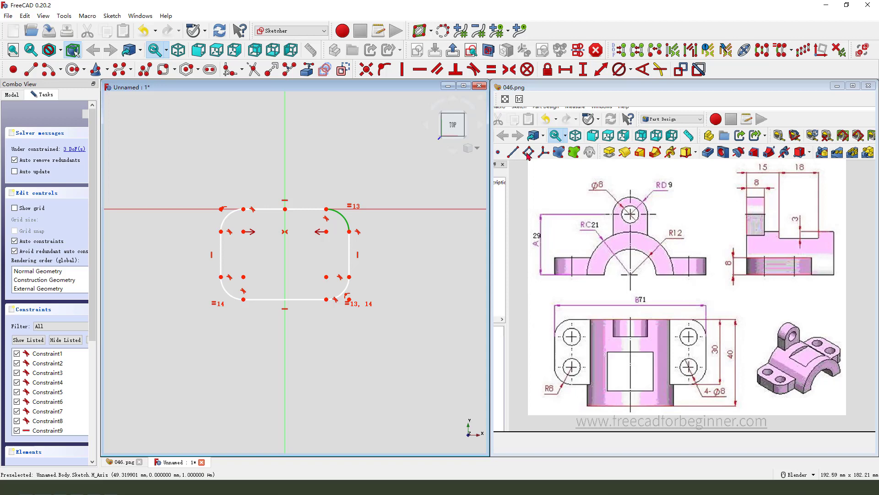
pyautogui.click(621, 69)
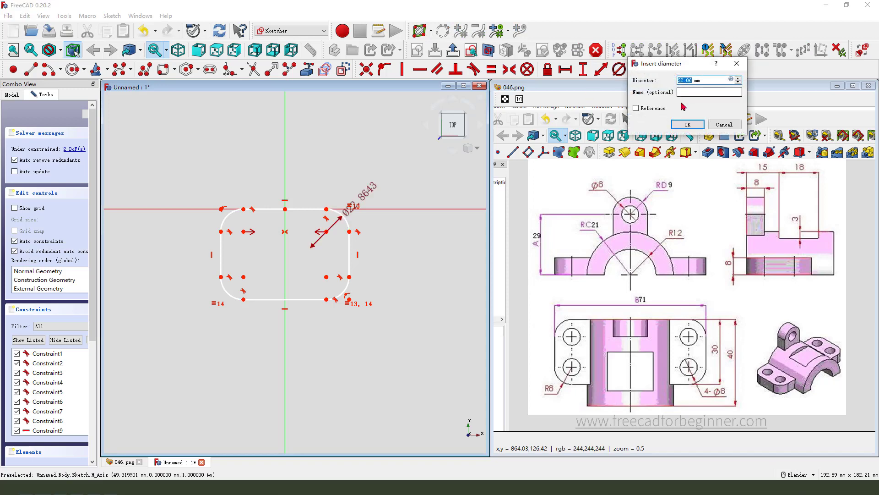
pyautogui.click(720, 125)
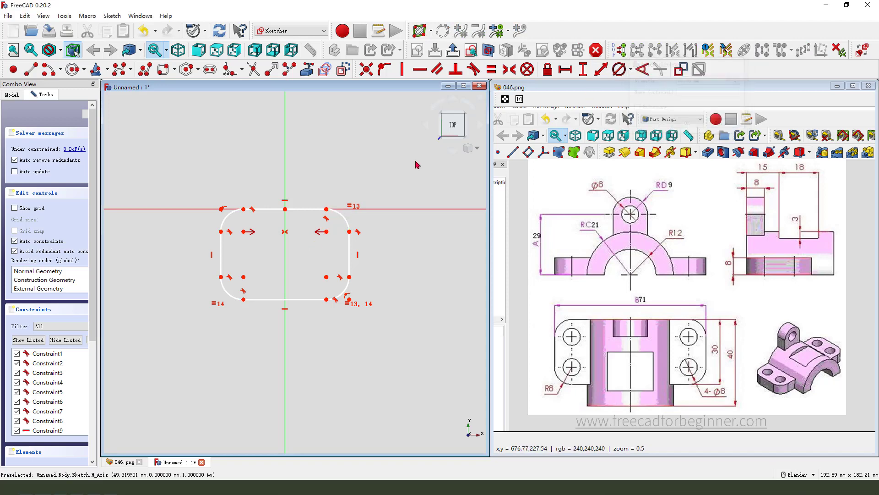
# - Give the corner arcs an 8 mm radius
pyautogui.click(347, 220)
pyautogui.click(631, 70)
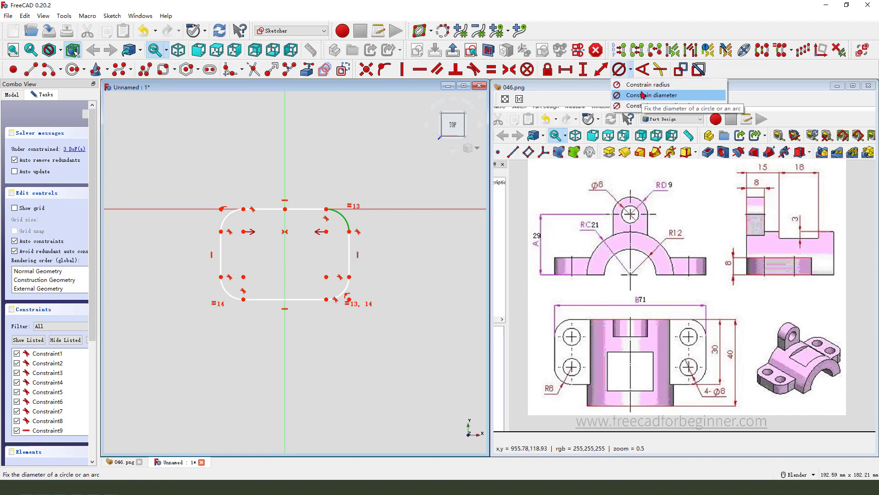
pyautogui.click(642, 84)
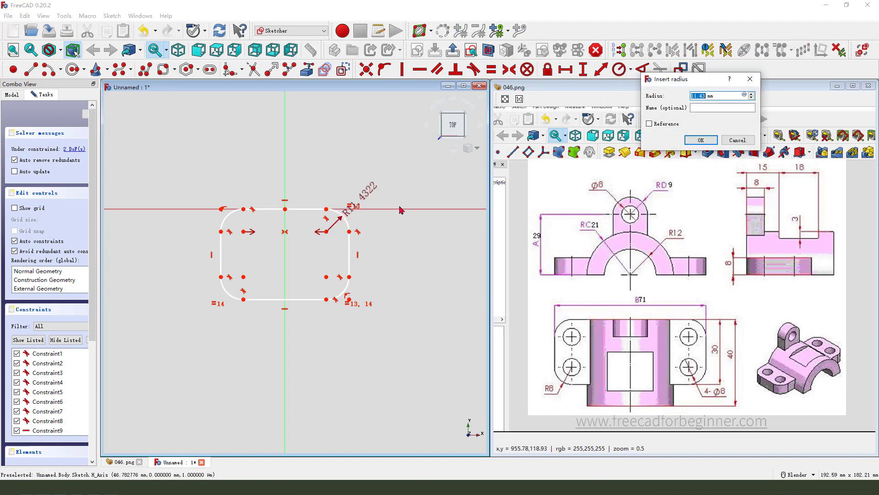
pyautogui.press('Return')
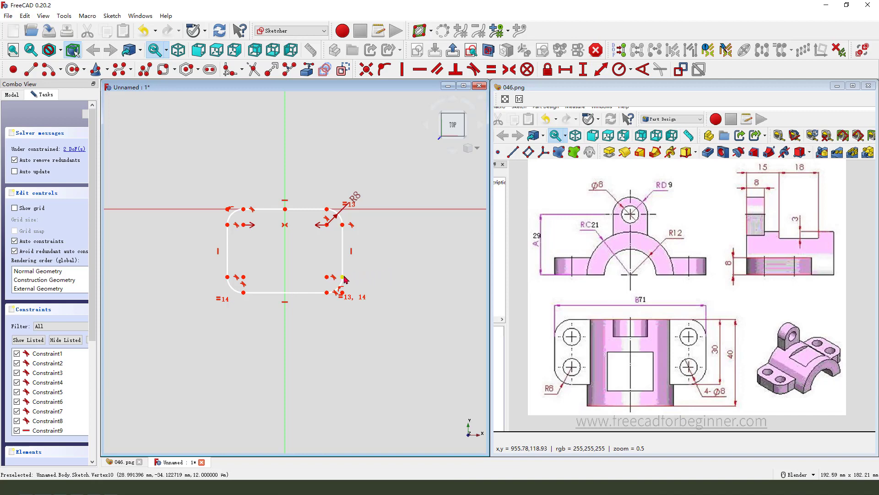
# - Dimension the slot at 71 mm wide and 30 mm high, placing both dimensions outside
pyautogui.click(228, 277)
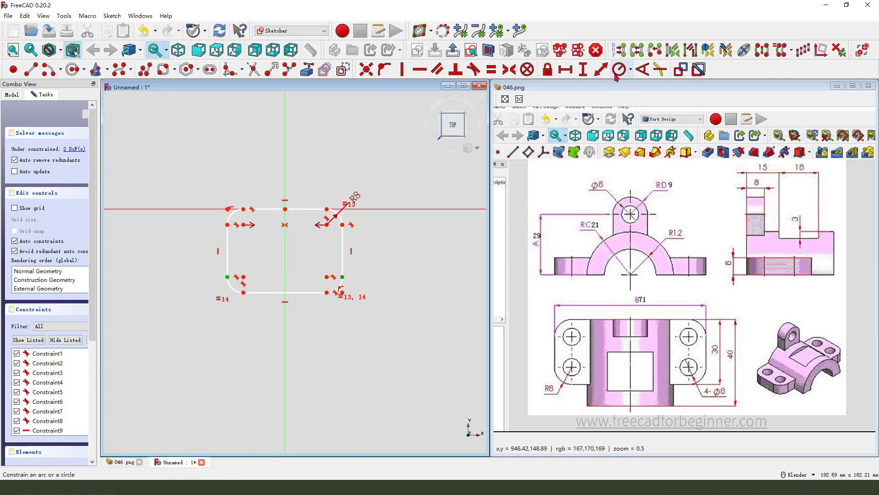
pyautogui.click(565, 69)
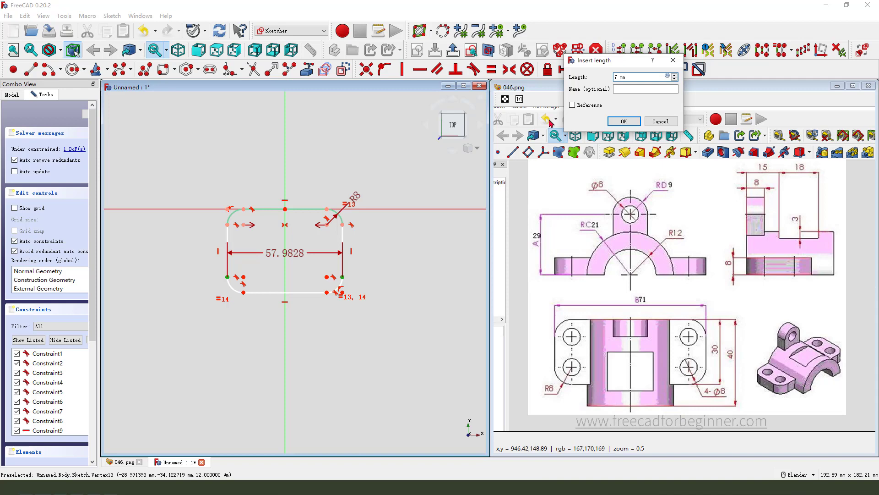
pyautogui.write('71')
pyautogui.press('Return')
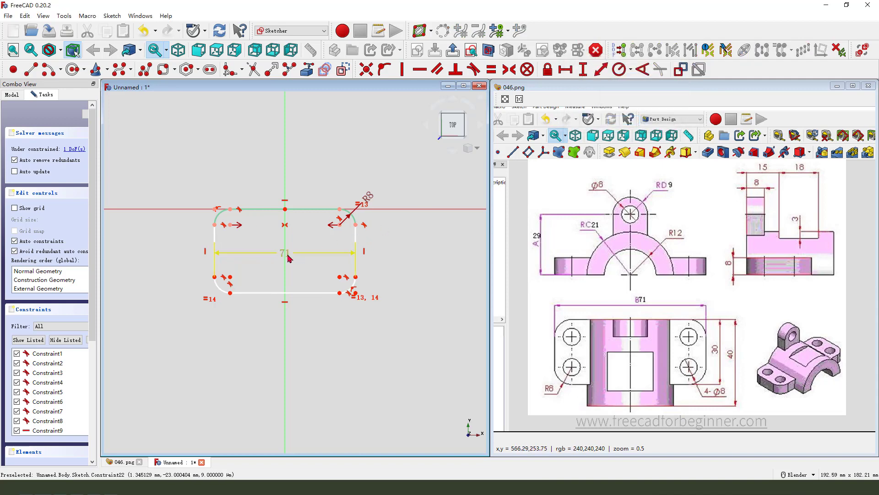
pyautogui.moveTo(291, 252); pyautogui.dragTo(292, 325)
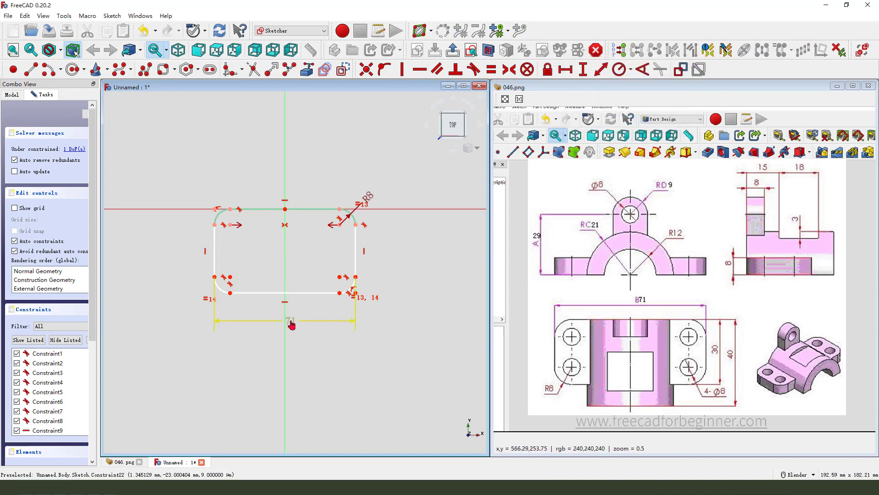
pyautogui.click(339, 292)
pyautogui.click(340, 209)
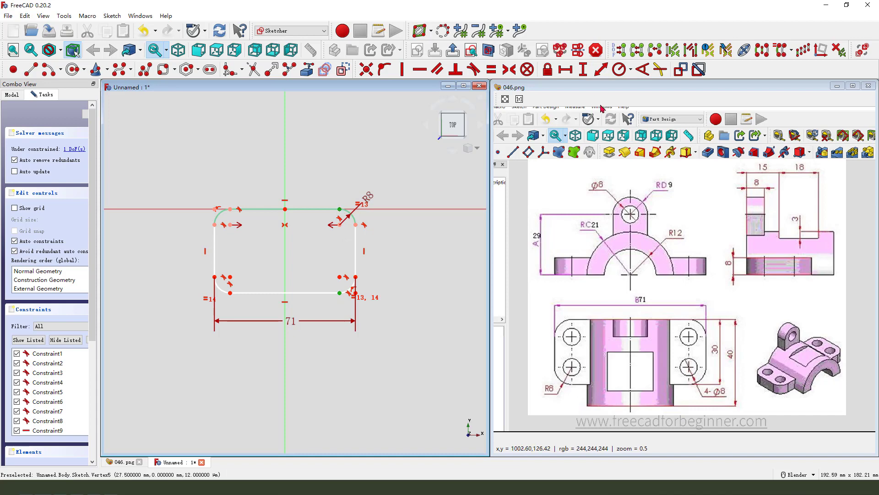
pyautogui.click(584, 70)
pyautogui.press('Return')
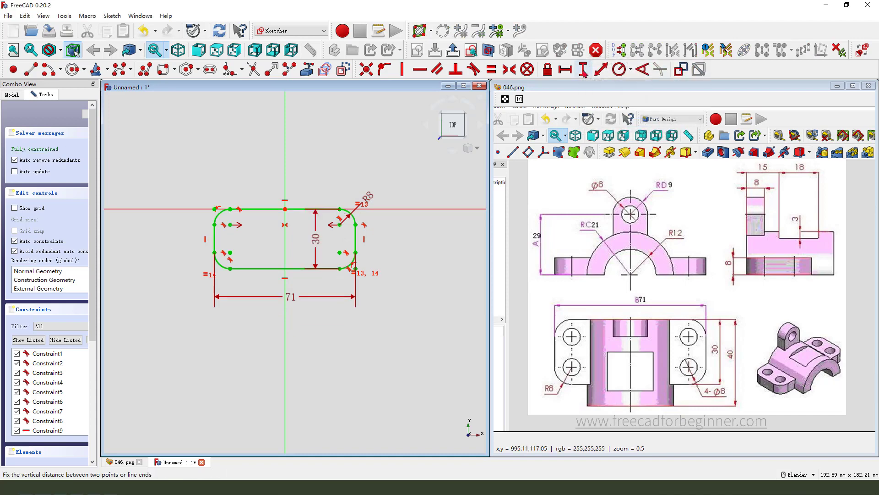
pyautogui.moveTo(345, 242); pyautogui.dragTo(386, 239)
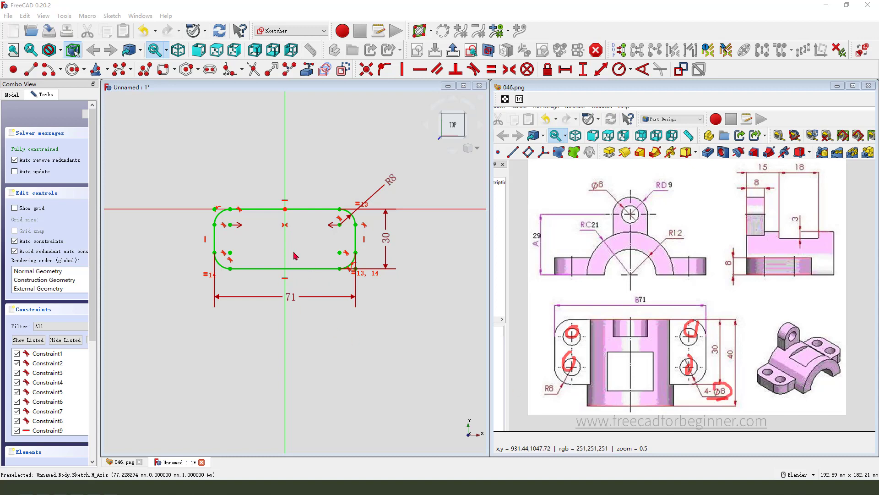
# - Draw four circles centred on the four corner arc centres
pyautogui.click(73, 69)
pyautogui.scroll(1, 229, 222)
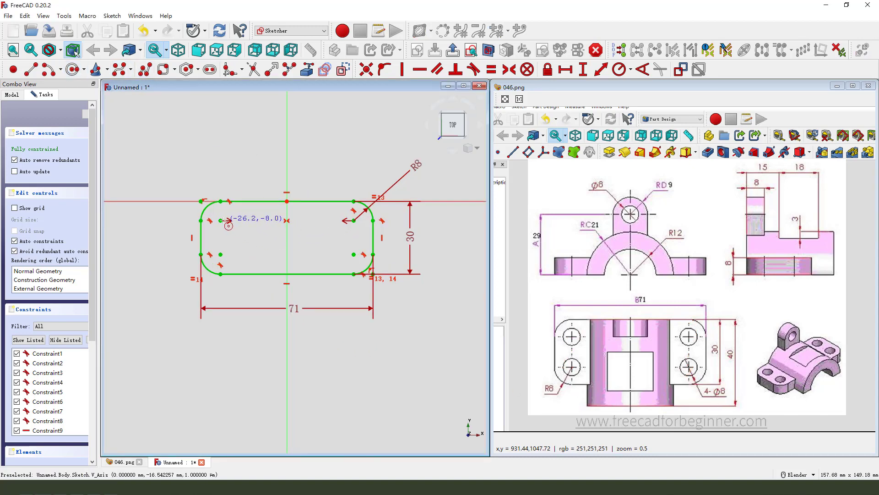
pyautogui.click(220, 220)
pyautogui.click(229, 221)
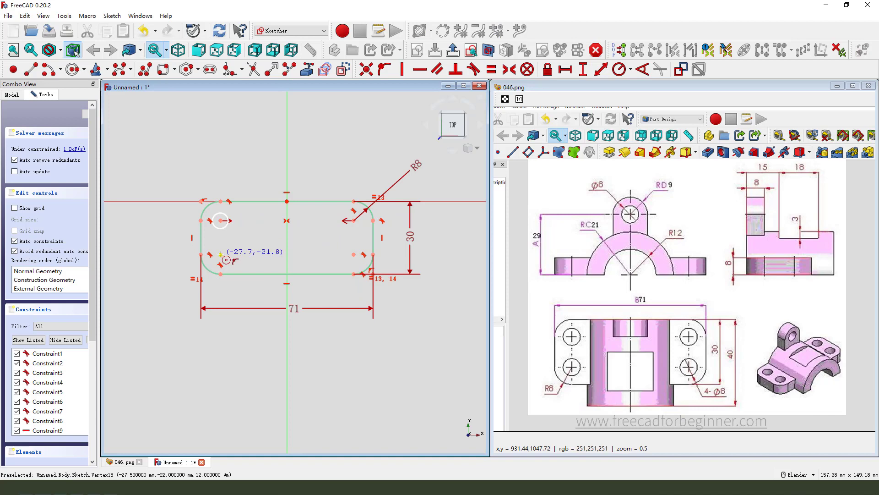
pyautogui.click(221, 254)
pyautogui.click(228, 254)
pyautogui.click(354, 221)
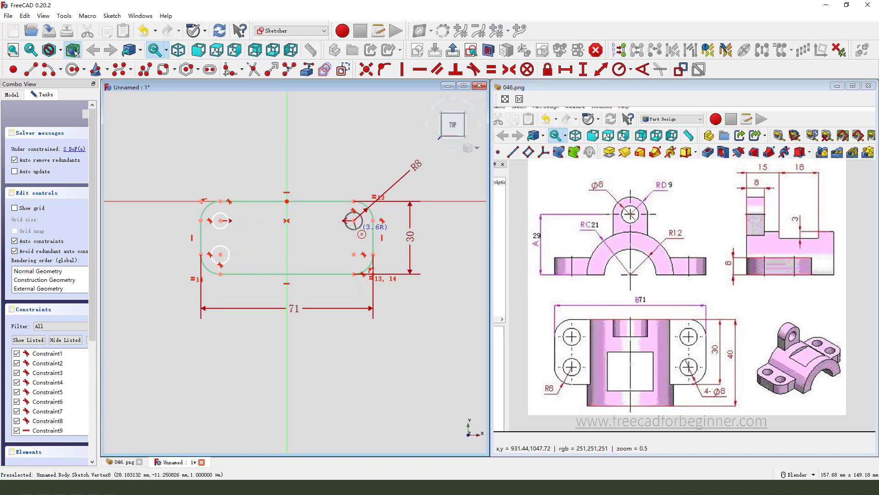
pyautogui.click(362, 225)
pyautogui.click(353, 255)
pyautogui.click(361, 258)
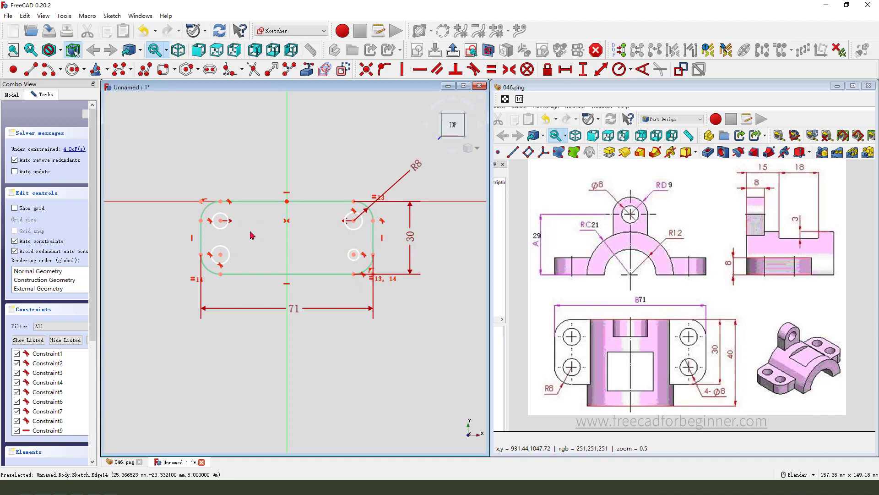
# - Make the four circles equal and give them an 8 mm diameter
pyautogui.click(227, 225)
pyautogui.click(227, 257)
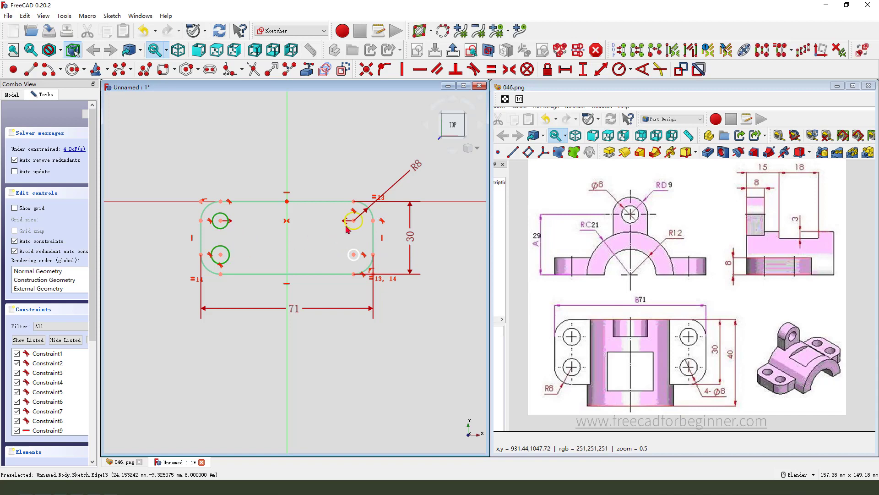
pyautogui.click(346, 229)
pyautogui.click(492, 69)
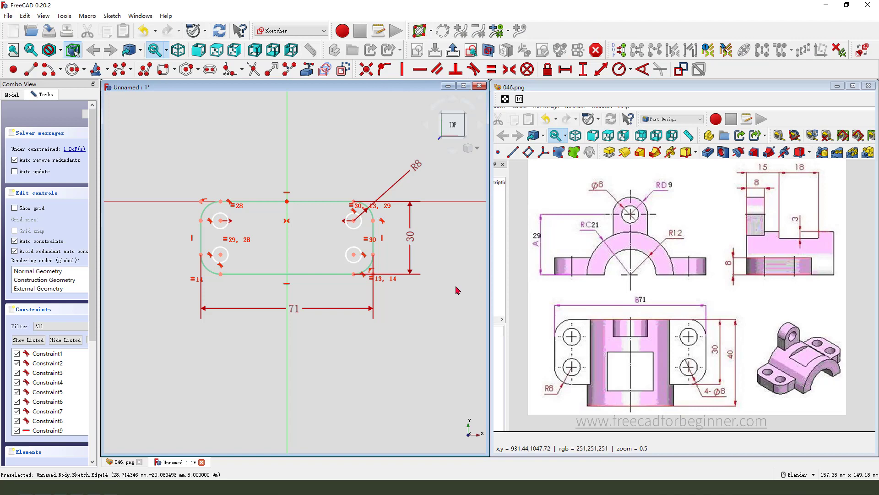
pyautogui.click(227, 225)
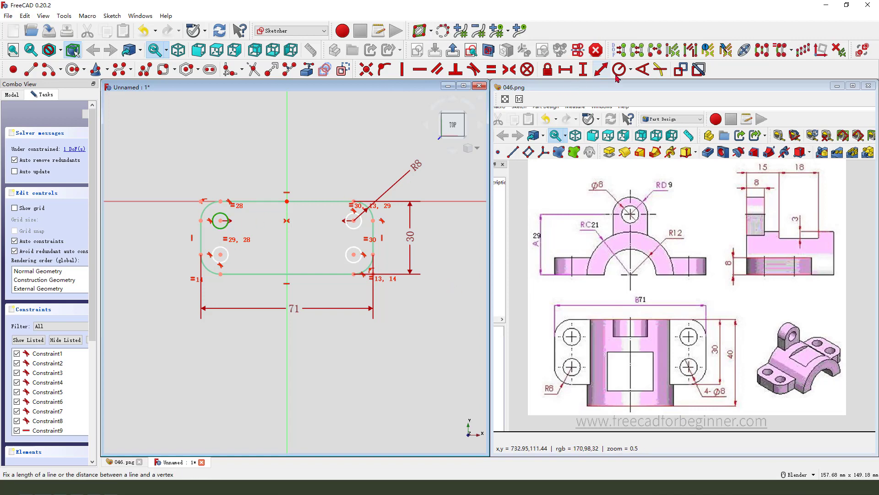
pyautogui.click(632, 71)
pyautogui.click(651, 94)
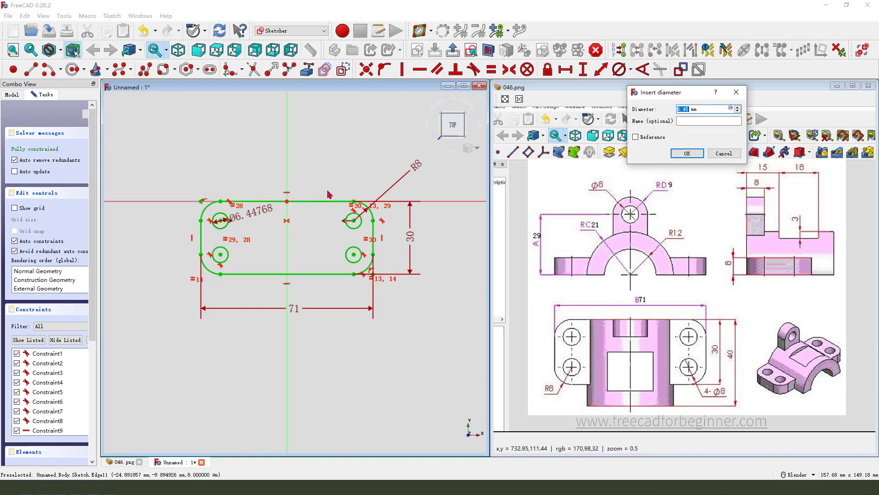
pyautogui.press('Return')
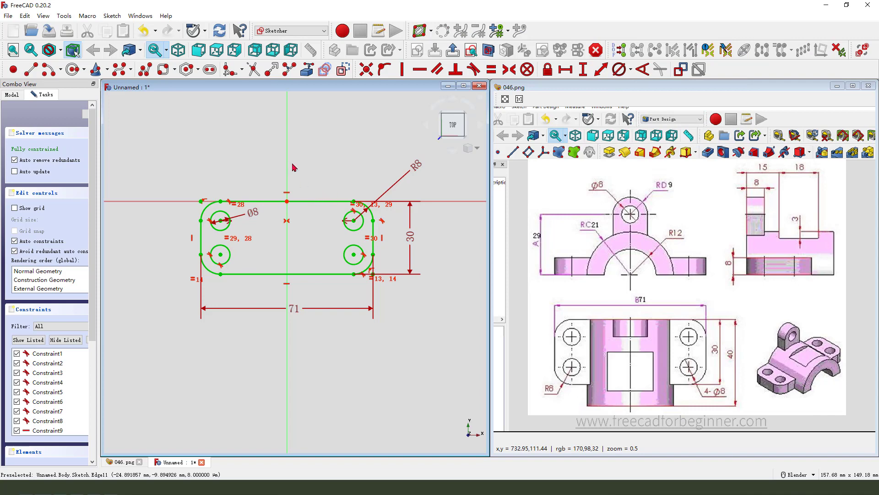
# - Close the sketch and pad it 8 mm into a plate with four holes
pyautogui.click(453, 51)
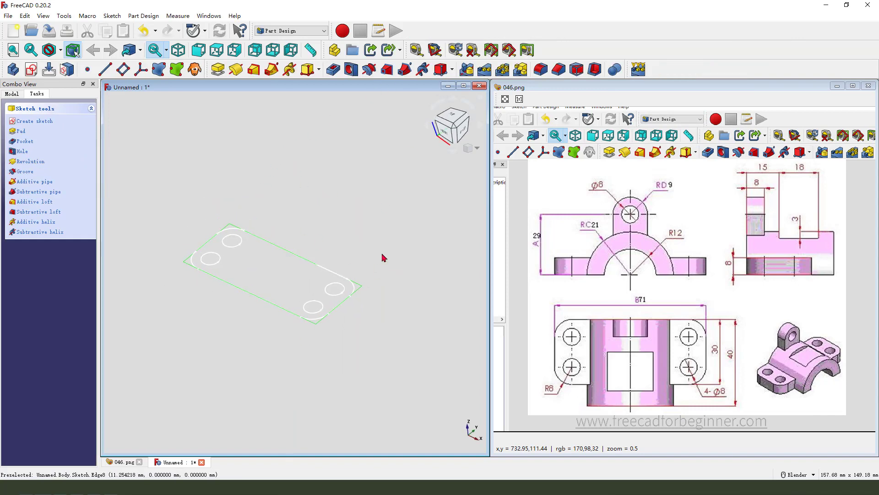
pyautogui.click(387, 257)
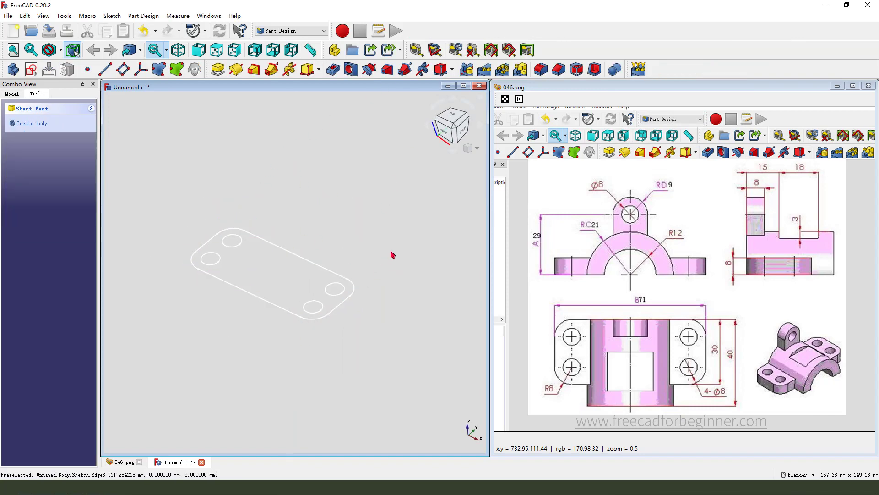
pyautogui.click(12, 93)
pyautogui.click(49, 153)
pyautogui.click(218, 69)
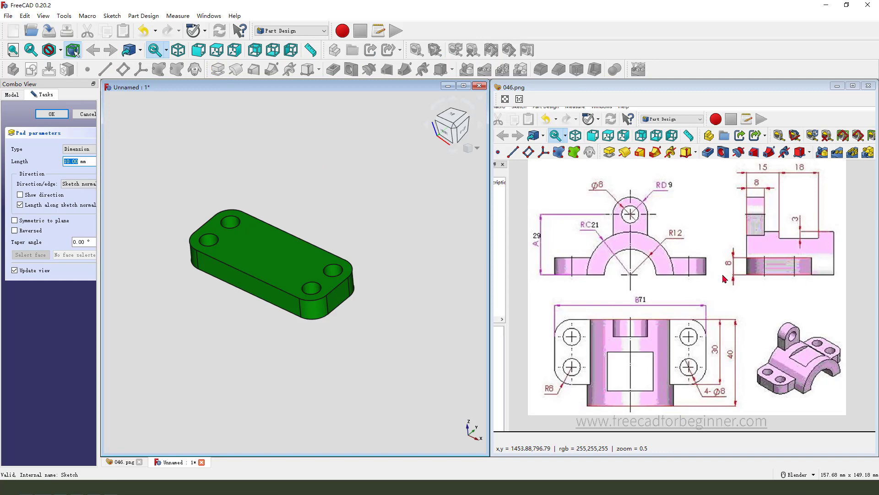
pyautogui.moveTo(720, 253); pyautogui.dragTo(721, 252)
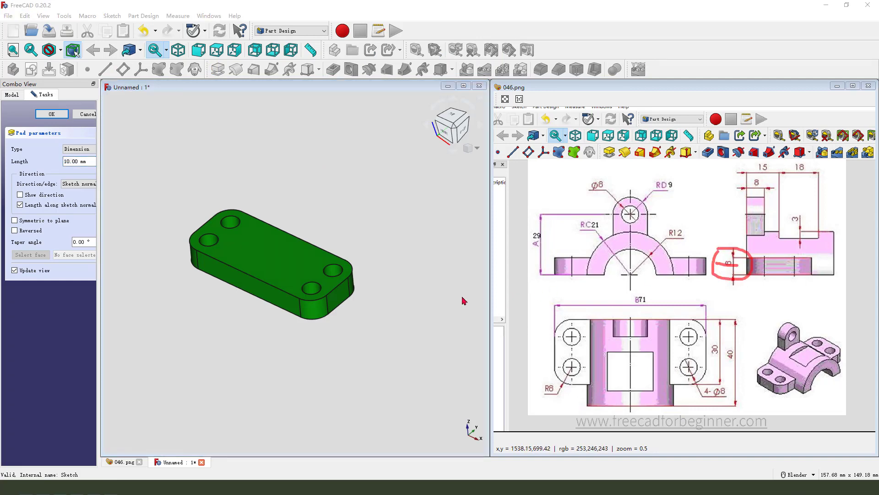
pyautogui.click(64, 162)
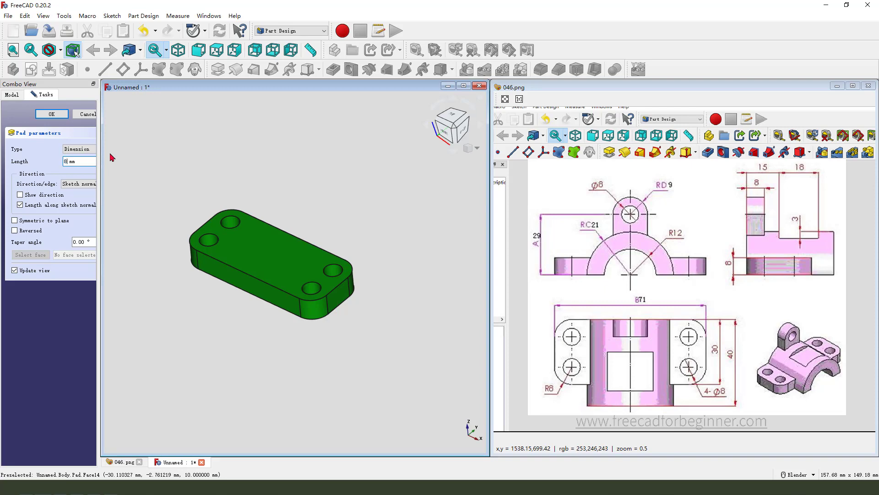
pyautogui.click(52, 113)
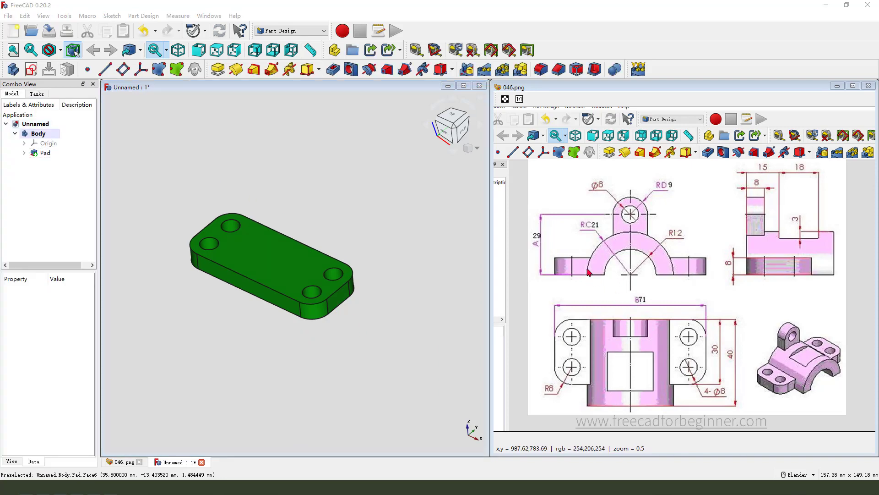
# - Create a second sketch on the body's XZ_Plane
pyautogui.moveTo(587, 274)
pyautogui.mouseDown()
pyautogui.moveTo(612, 236)
pyautogui.moveTo(660, 239)
pyautogui.moveTo(675, 283)
pyautogui.moveTo(580, 277)
pyautogui.moveTo(621, 250)
pyautogui.mouseUp()
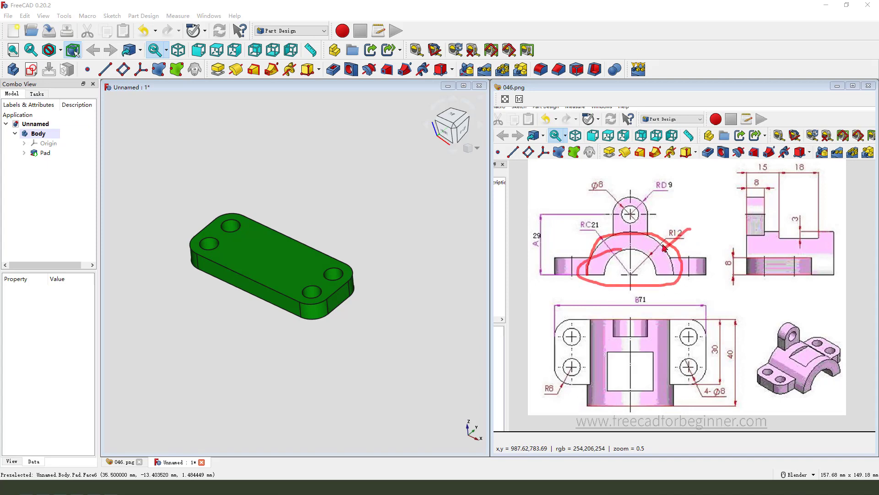
pyautogui.click(31, 69)
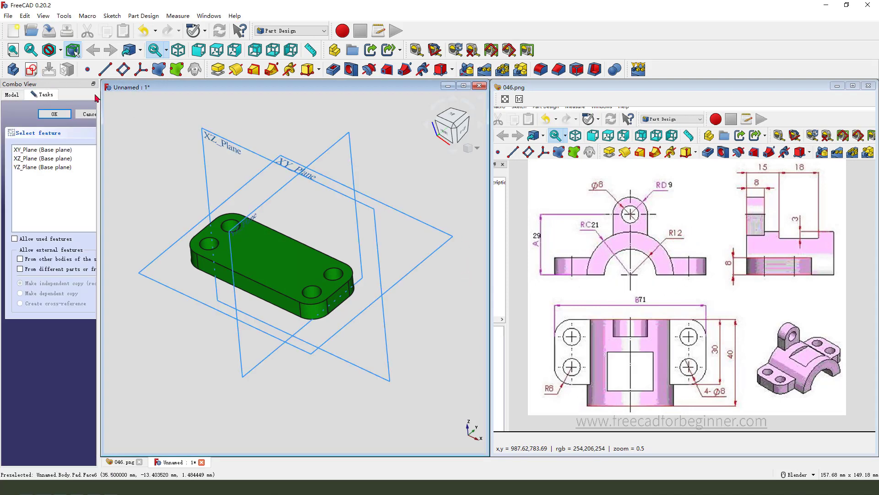
pyautogui.moveTo(251, 207); pyautogui.dragTo(235, 199, button='middle')
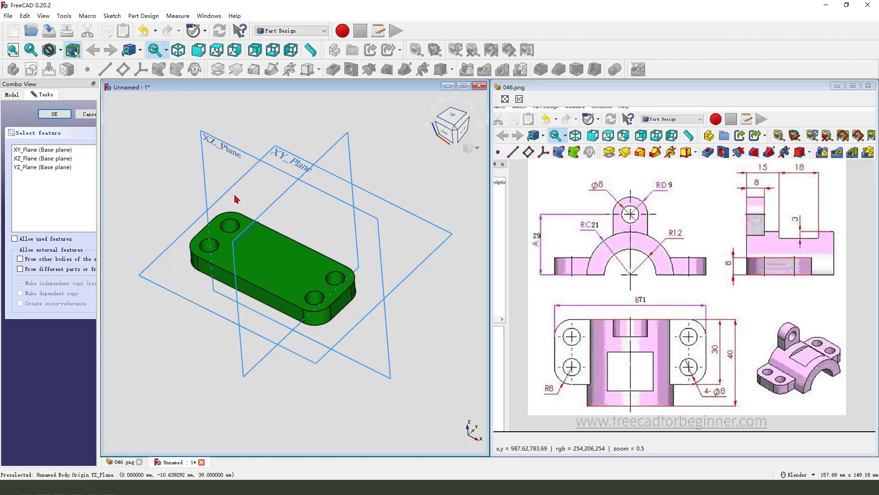
pyautogui.moveTo(198, 151)
pyautogui.mouseDown()
pyautogui.moveTo(227, 122)
pyautogui.moveTo(224, 159)
pyautogui.moveTo(204, 153)
pyautogui.mouseUp()
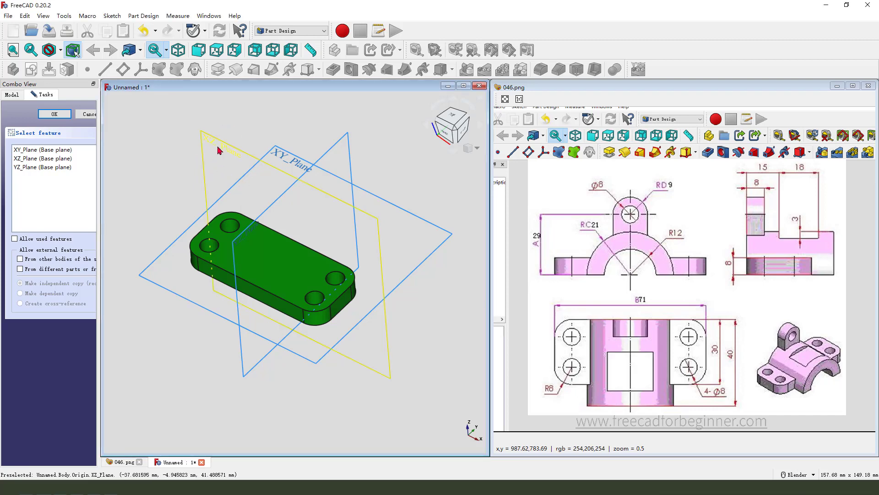
pyautogui.click(231, 146)
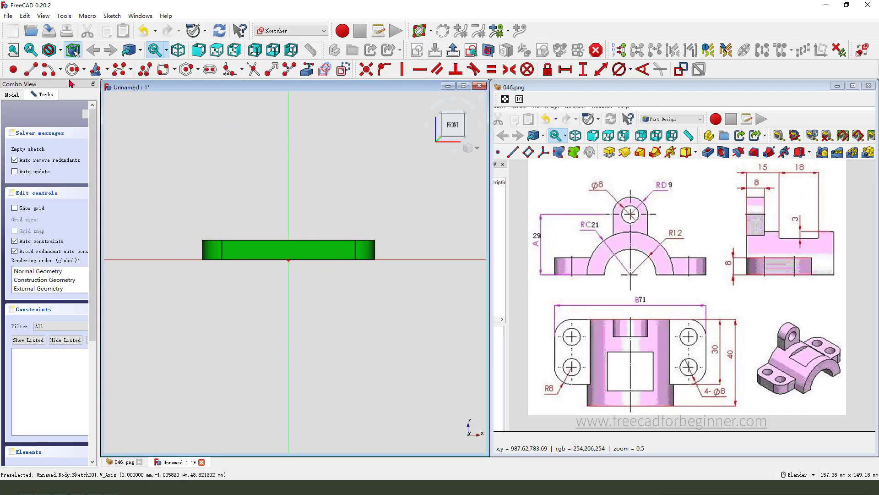
# - Draw a semicircular arc centred on the origin and close it with a horizontal line
pyautogui.click(48, 69)
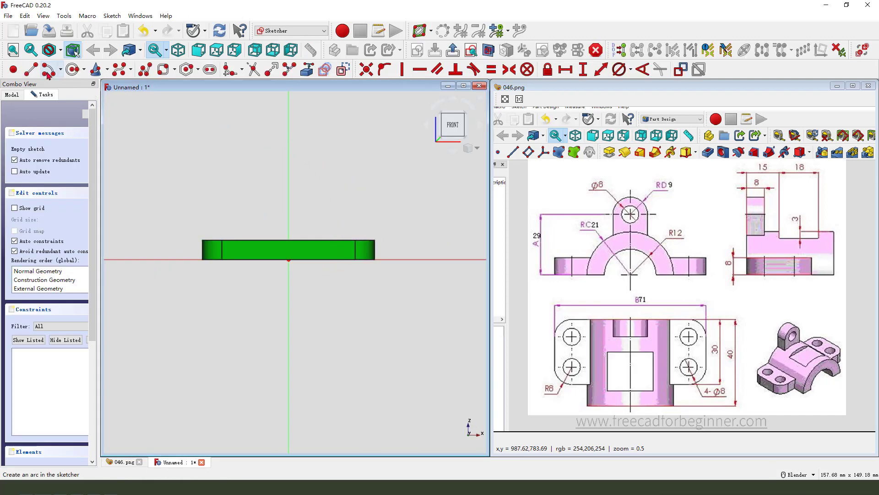
pyautogui.click(288, 260)
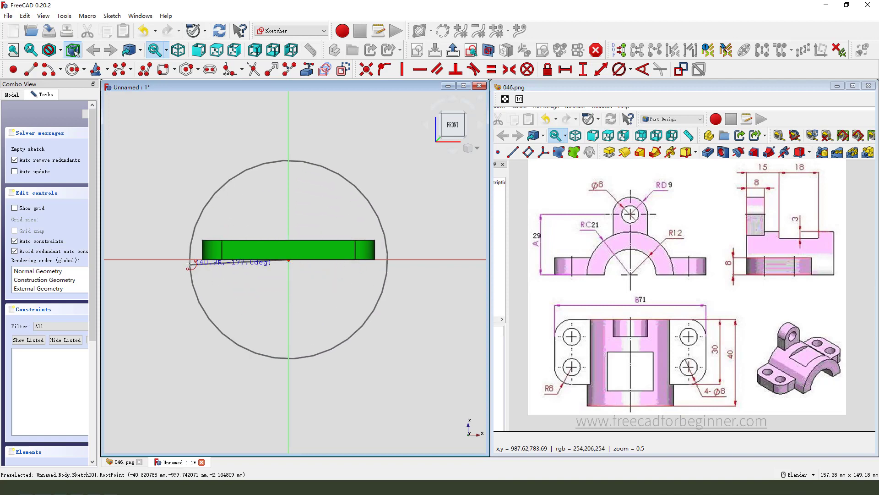
pyautogui.click(190, 260)
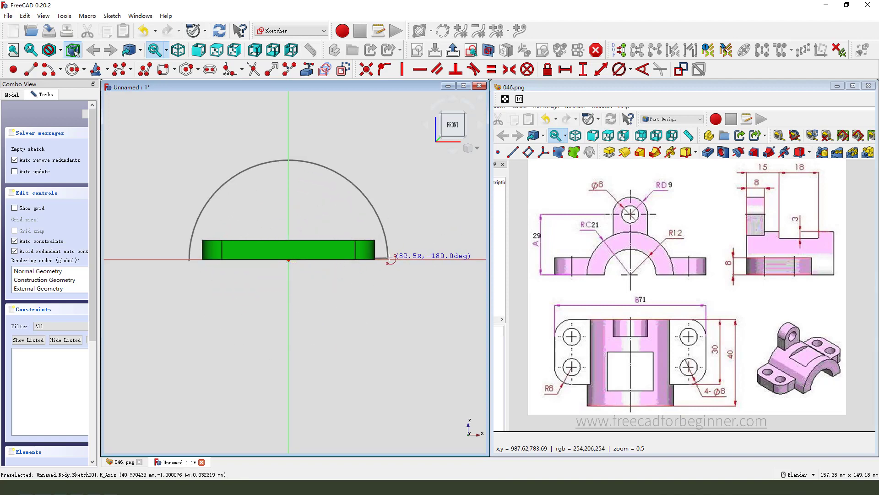
pyautogui.click(393, 259)
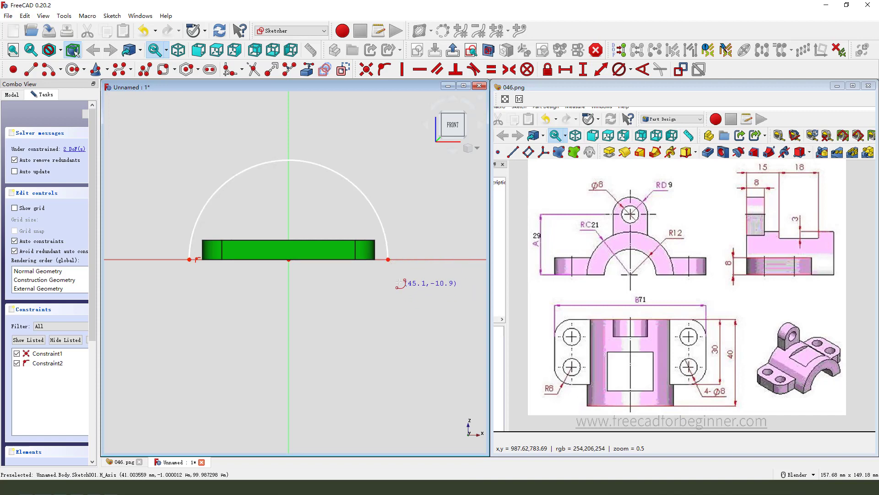
pyautogui.click(32, 71)
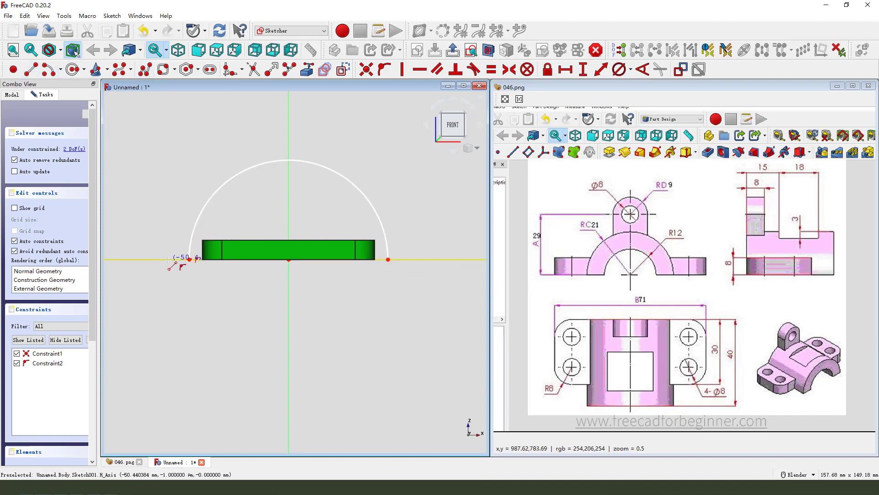
pyautogui.click(190, 260)
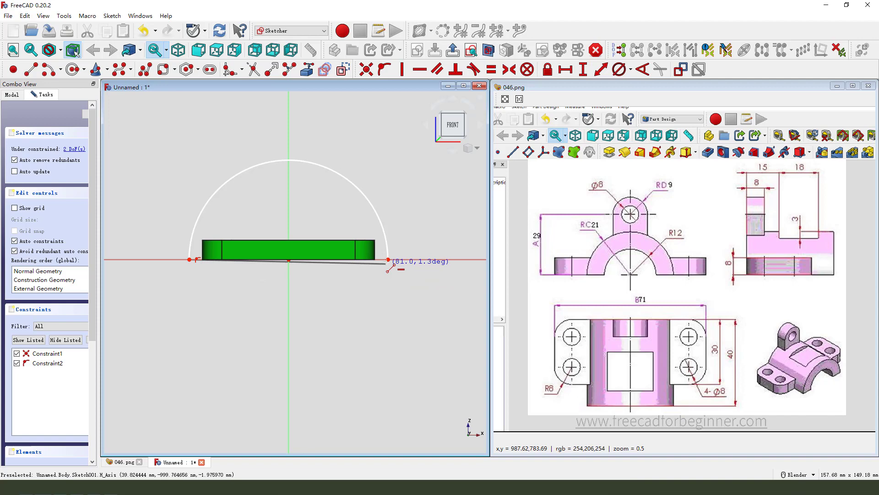
pyautogui.click(388, 259)
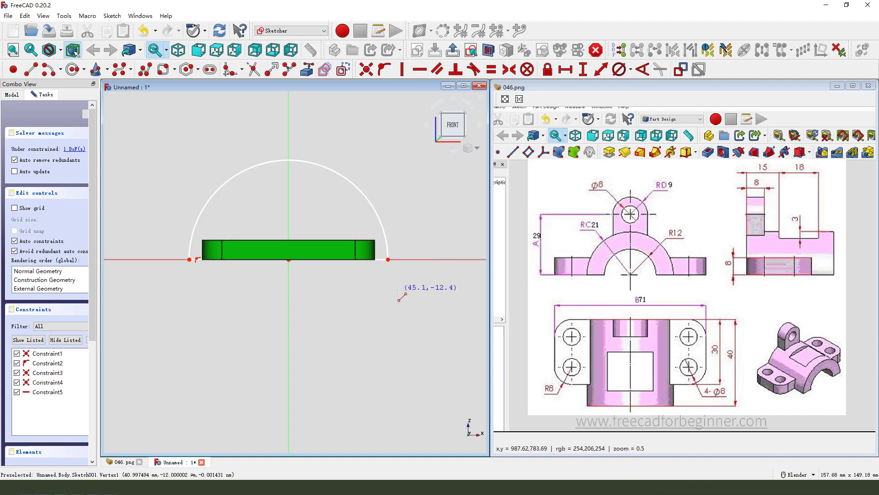
# - Constrain the arc radius to 21 mm and close the sketch
pyautogui.click(371, 202)
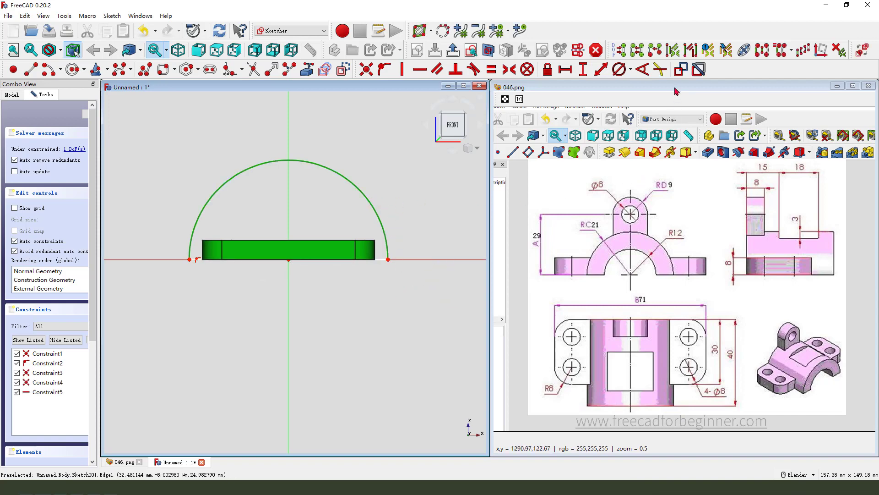
pyautogui.click(632, 71)
pyautogui.click(651, 81)
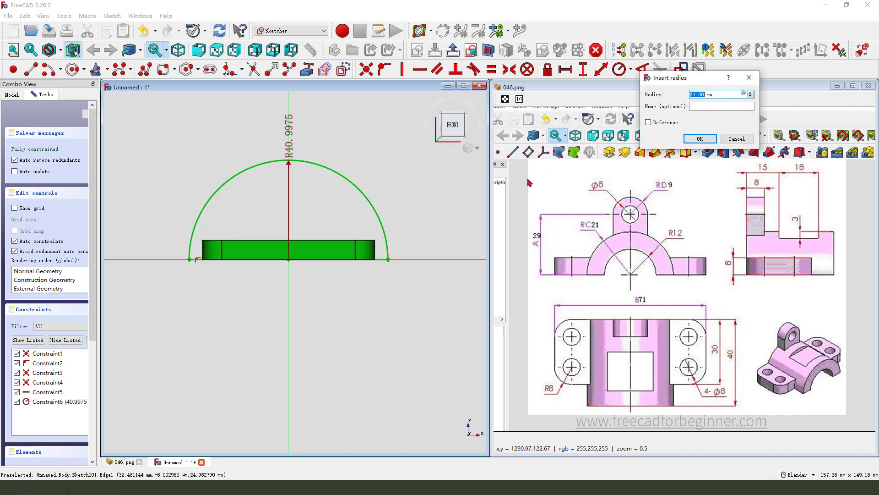
pyautogui.press('Return')
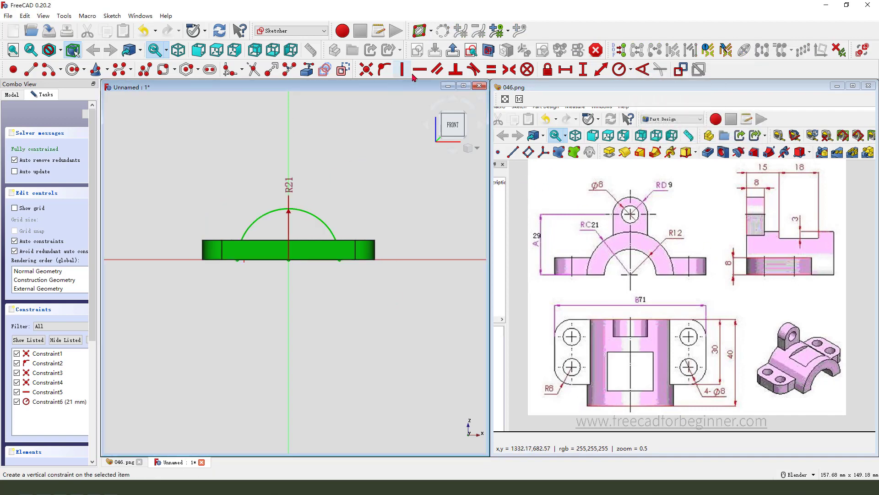
pyautogui.click(419, 31)
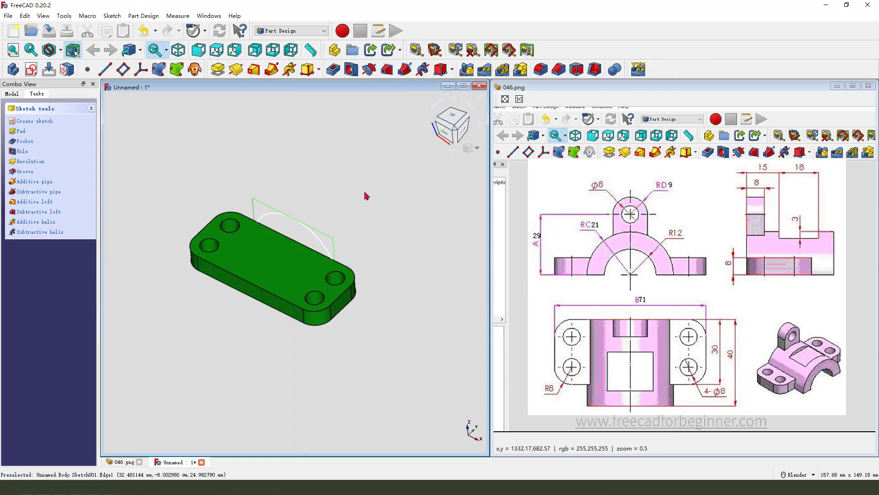
# - Pad the semicircle sketch 40 mm into a half-cylinder across the plate
pyautogui.click(219, 69)
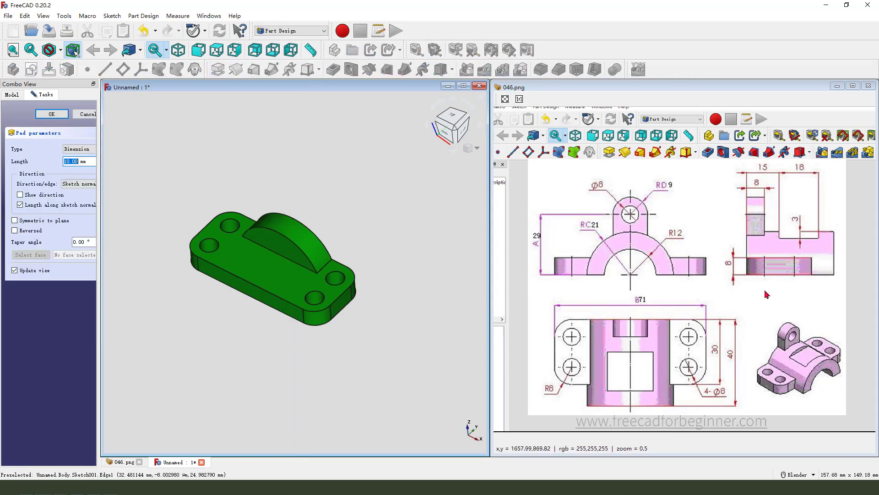
pyautogui.moveTo(735, 342); pyautogui.dragTo(726, 362)
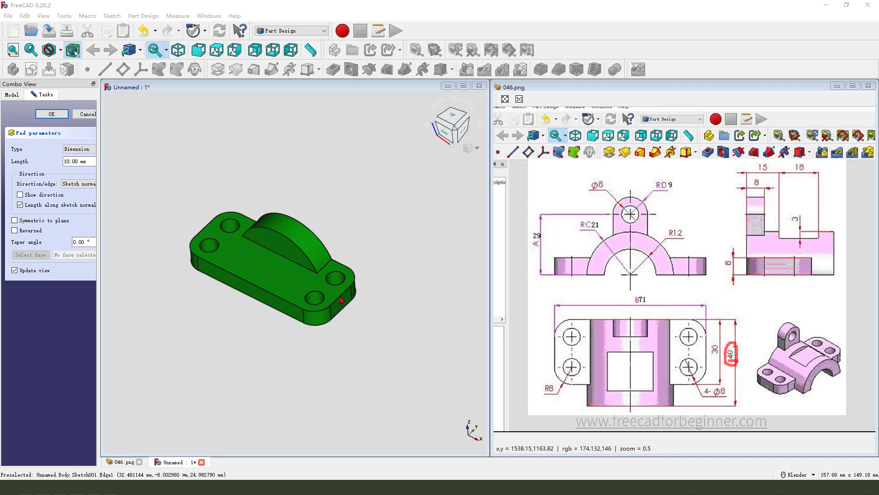
pyautogui.press('Escape')
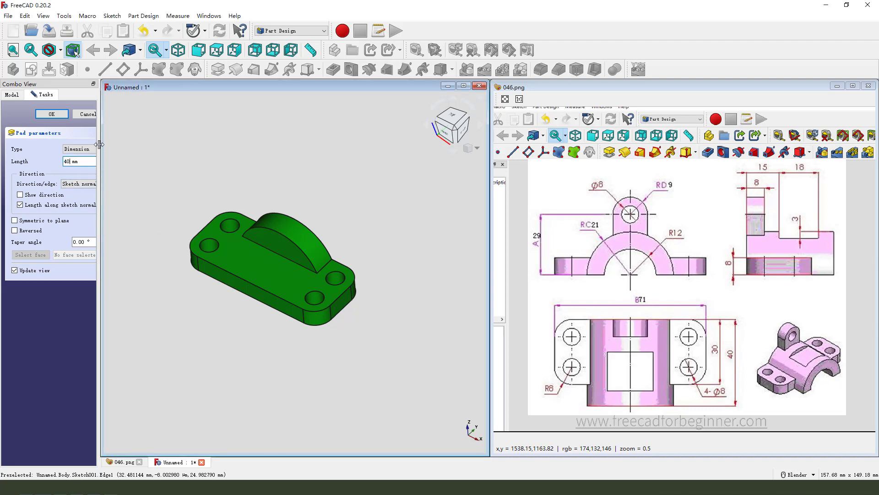
pyautogui.click(52, 114)
pyautogui.moveTo(298, 257); pyautogui.dragTo(355, 295, button='middle')
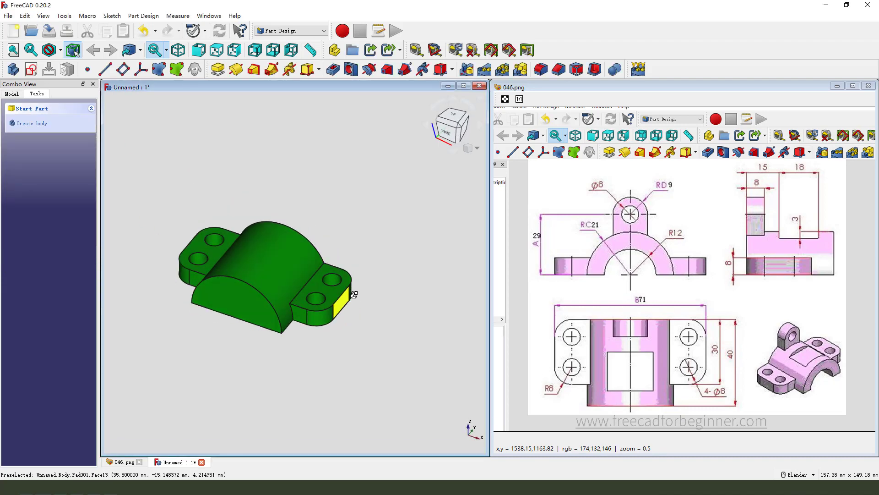
pyautogui.moveTo(621, 185)
pyautogui.mouseDown()
pyautogui.moveTo(608, 231)
pyautogui.moveTo(667, 222)
pyautogui.moveTo(642, 193)
pyautogui.moveTo(655, 216)
pyautogui.mouseUp()
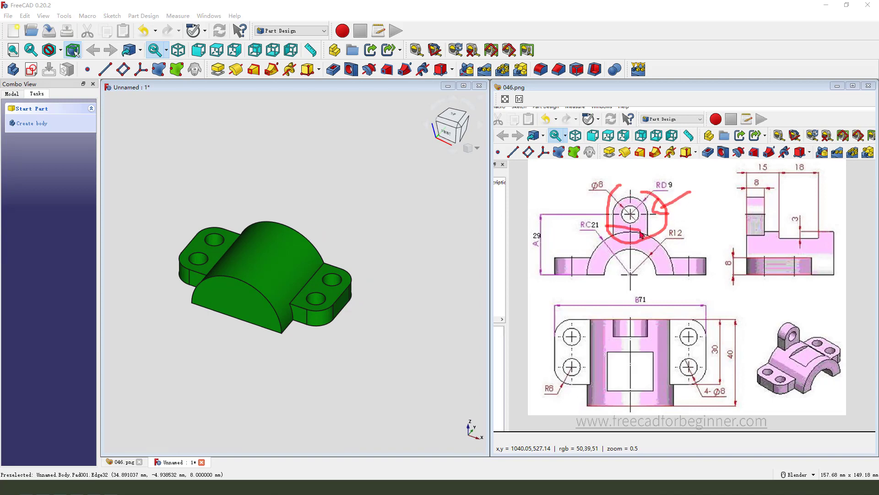
# - Start an XZ_Plane sketch with a vertical slot whose lower centre sits on the origin
pyautogui.click(31, 69)
pyautogui.click(195, 158)
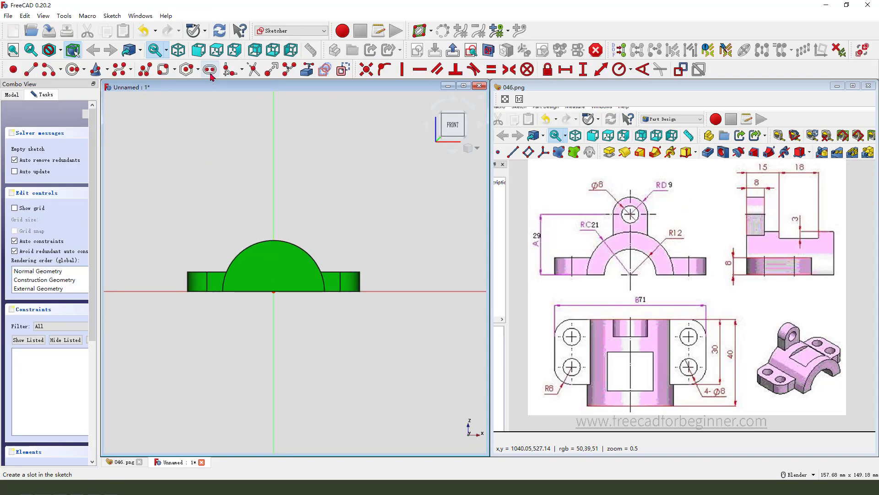
pyautogui.click(274, 182)
pyautogui.click(275, 342)
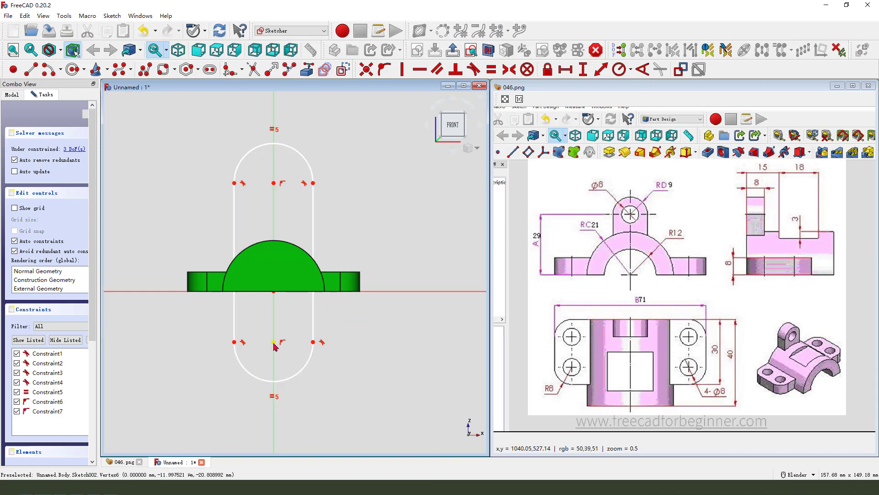
pyautogui.moveTo(266, 347)
pyautogui.mouseDown()
pyautogui.moveTo(275, 335)
pyautogui.moveTo(277, 350)
pyautogui.mouseUp()
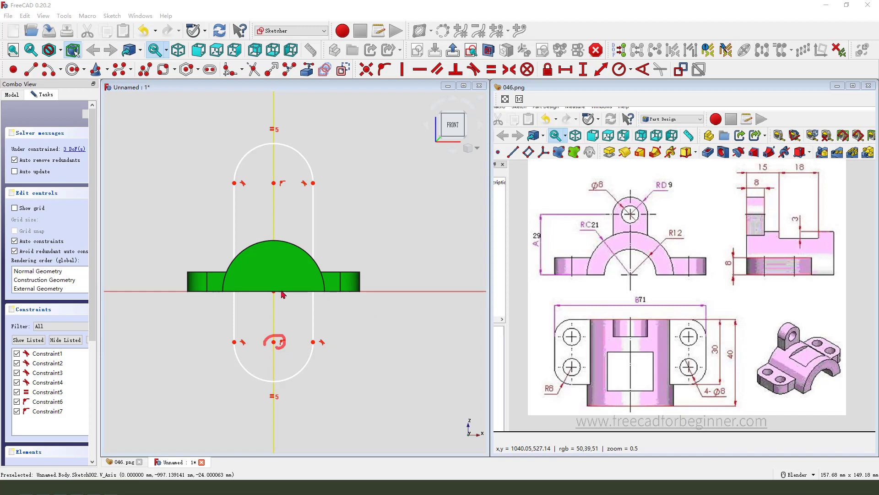
pyautogui.press('Escape')
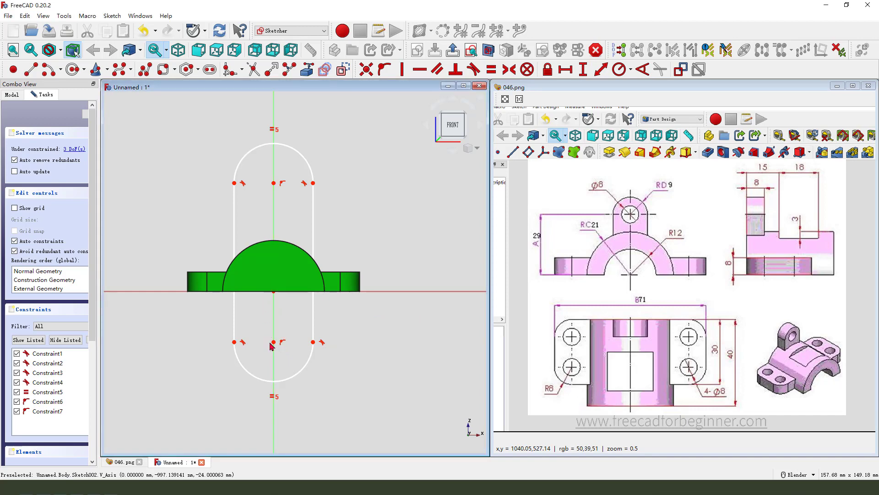
pyautogui.click(274, 342)
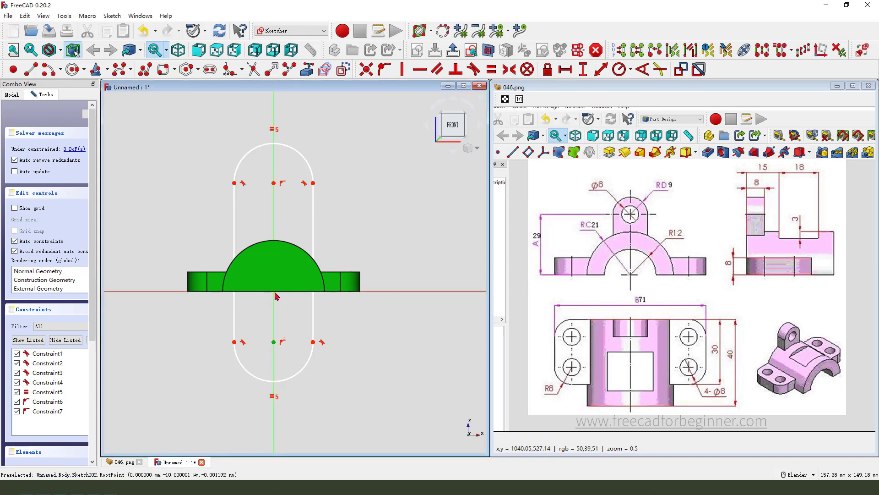
pyautogui.click(275, 295)
pyautogui.click(365, 69)
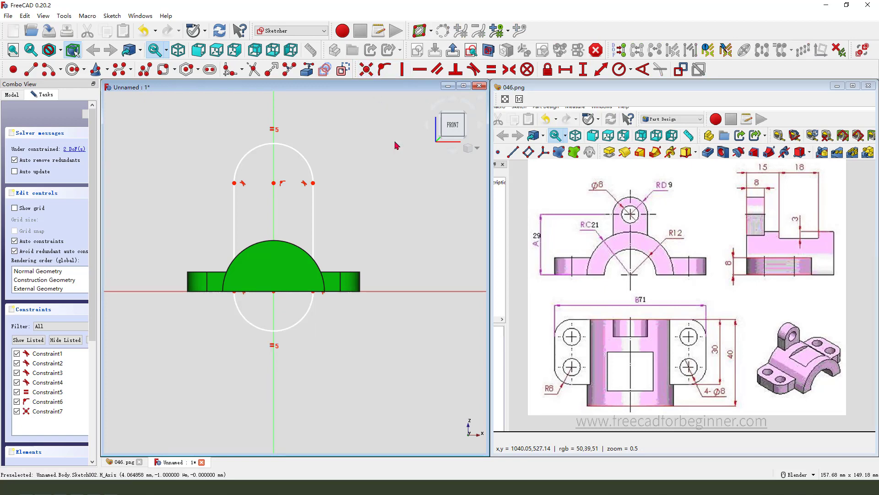
pyautogui.click(489, 50)
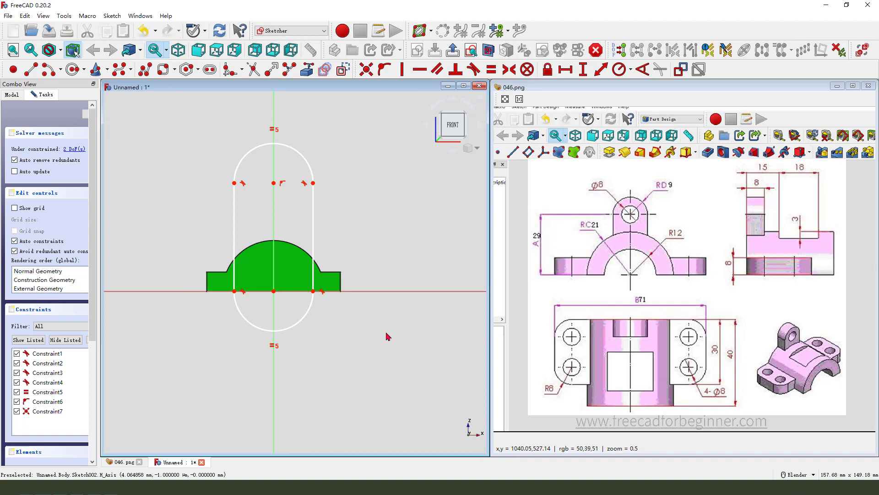
# - Set the slot's upper arc centre 29 mm above the base
pyautogui.click(274, 183)
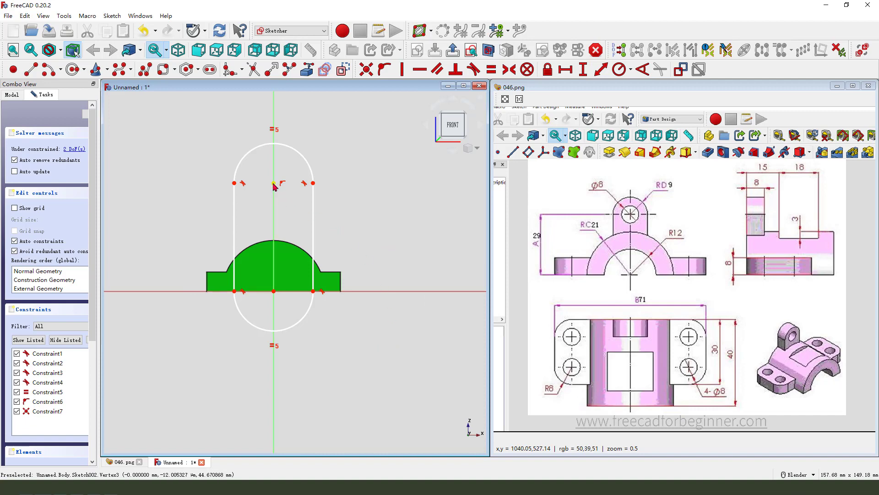
pyautogui.click(312, 292)
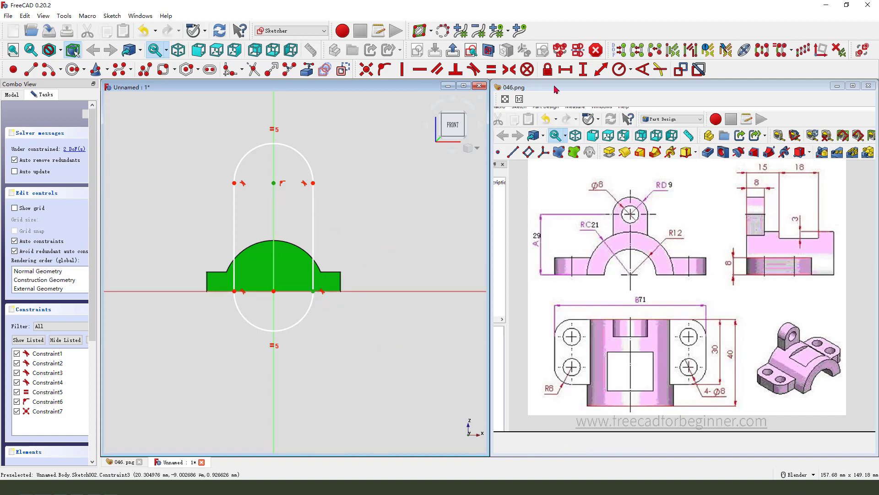
pyautogui.click(584, 69)
pyautogui.write('29')
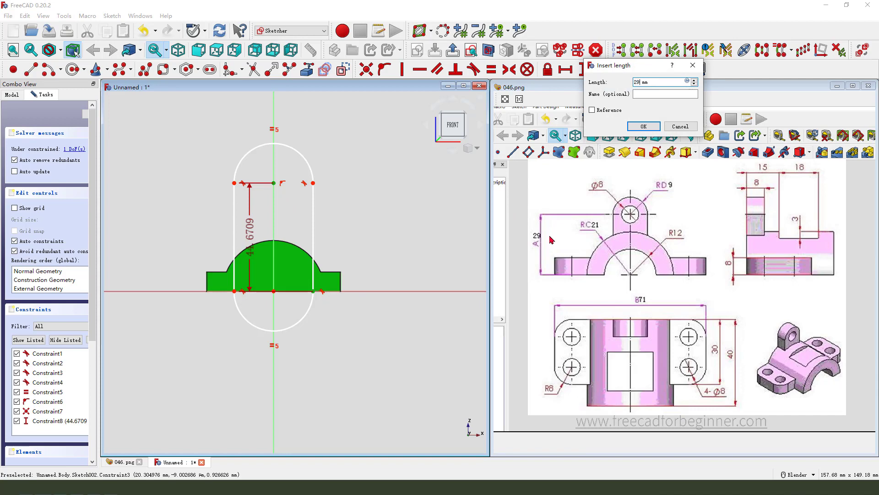
pyautogui.press('Return')
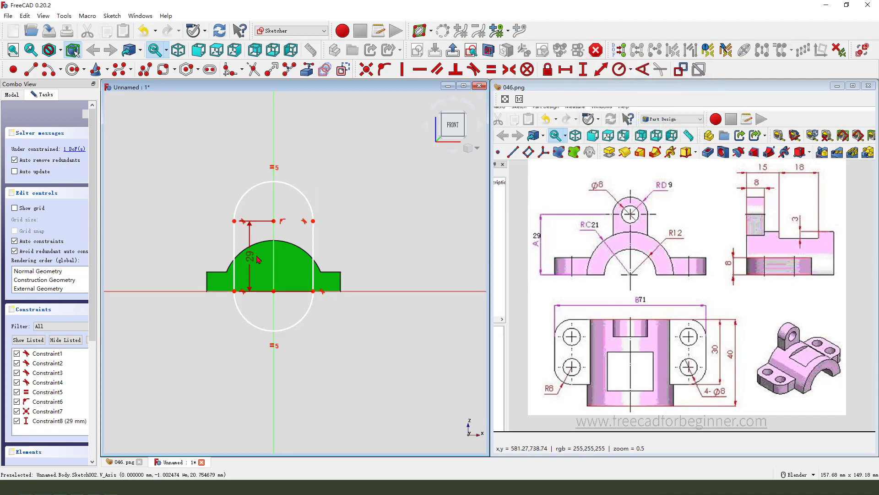
pyautogui.moveTo(253, 259); pyautogui.dragTo(386, 252)
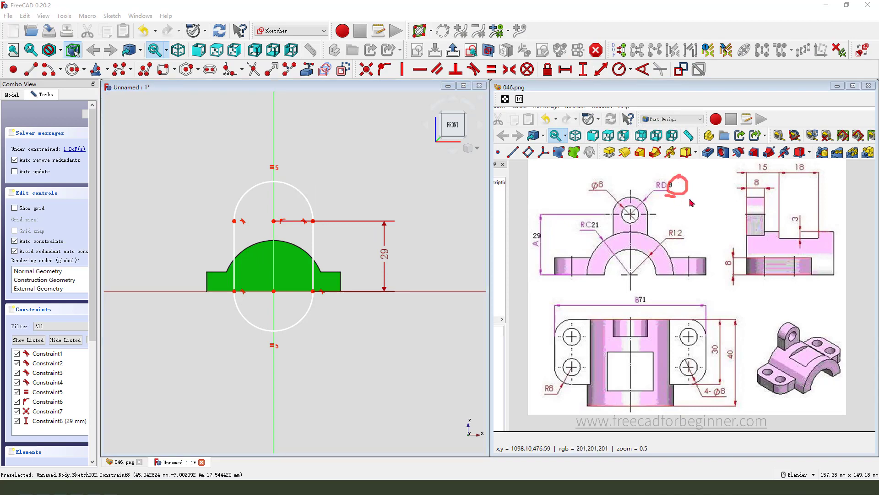
# - Give the upper slot arc a 9 mm radius
pyautogui.click(306, 200)
pyautogui.click(620, 69)
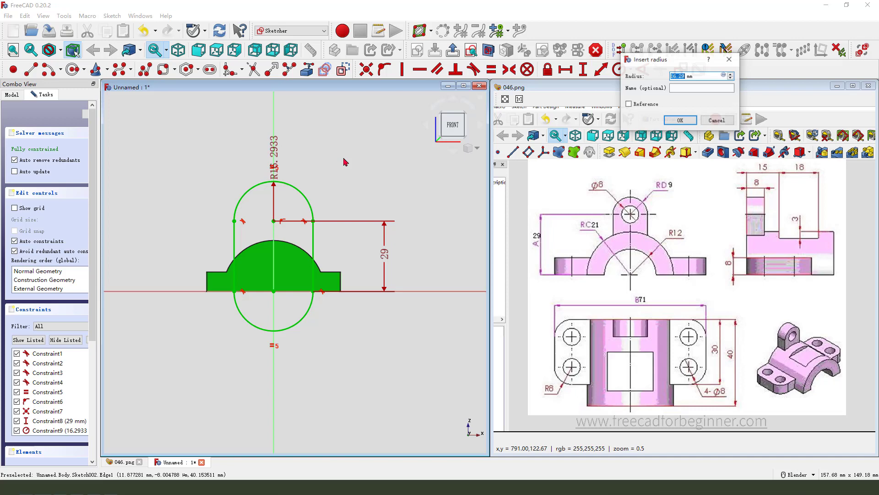
pyautogui.write('9')
pyautogui.press('Return')
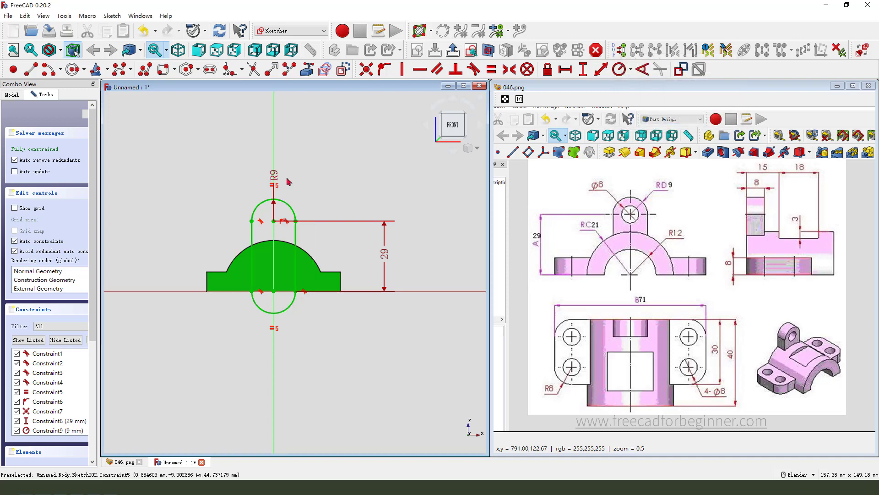
pyautogui.moveTo(318, 168); pyautogui.dragTo(338, 151)
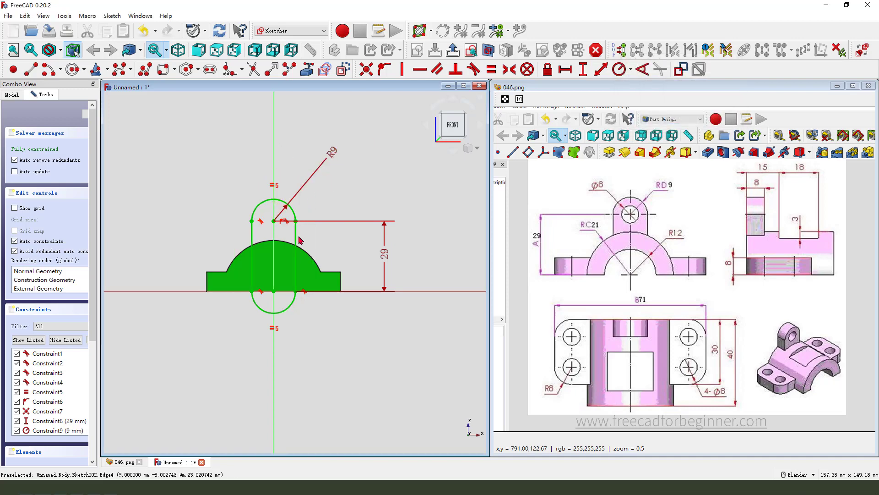
pyautogui.scroll(1, 299, 235)
# - Convert the lower arc to construction geometry and join its two ends with a straight base line
pyautogui.click(288, 329)
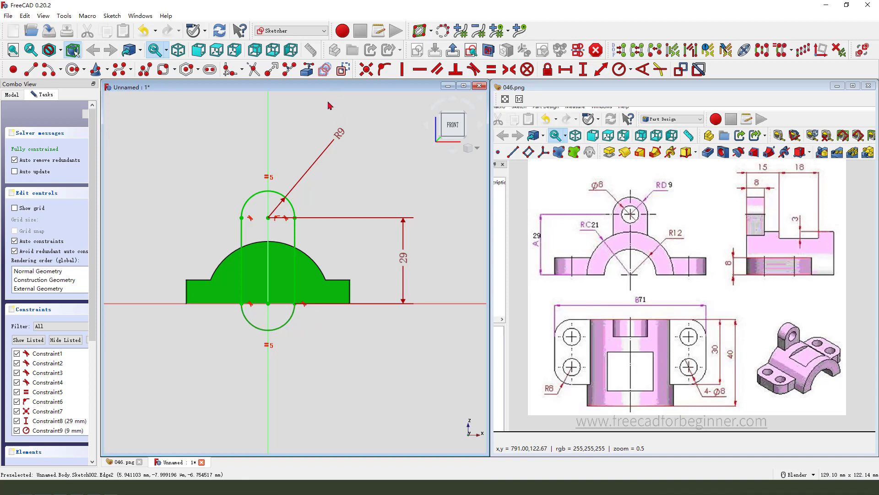
pyautogui.click(342, 72)
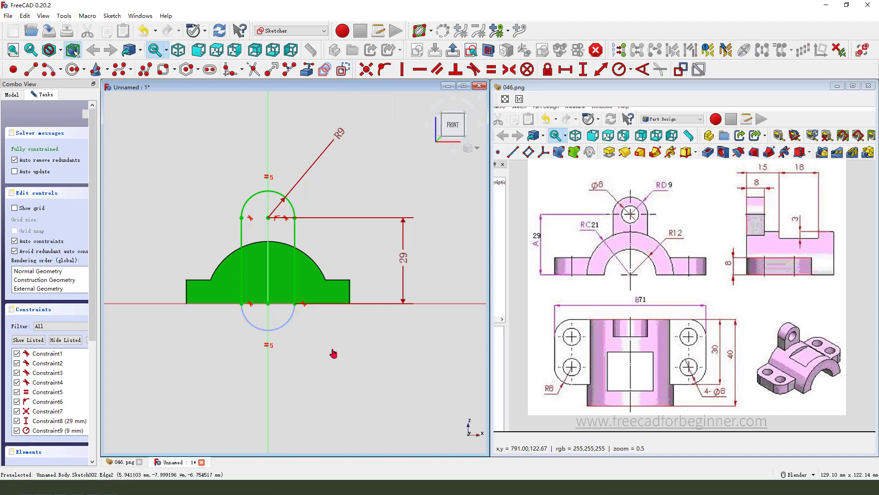
pyautogui.click(31, 70)
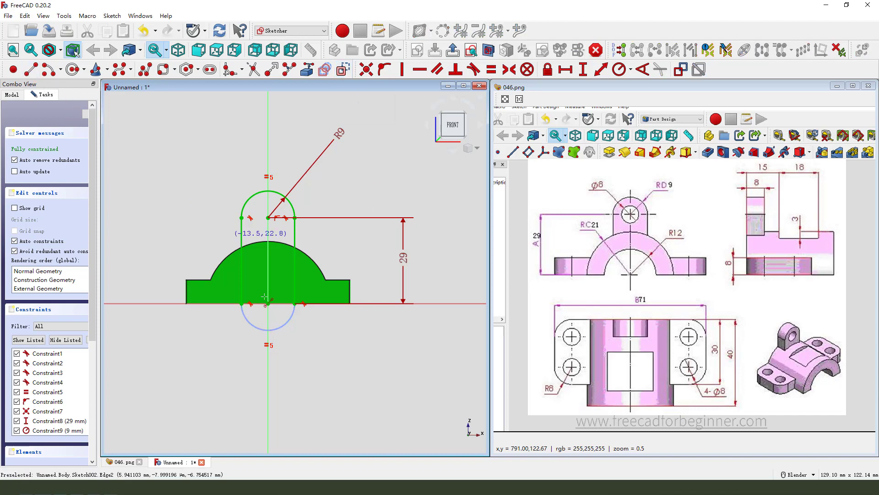
pyautogui.click(241, 303)
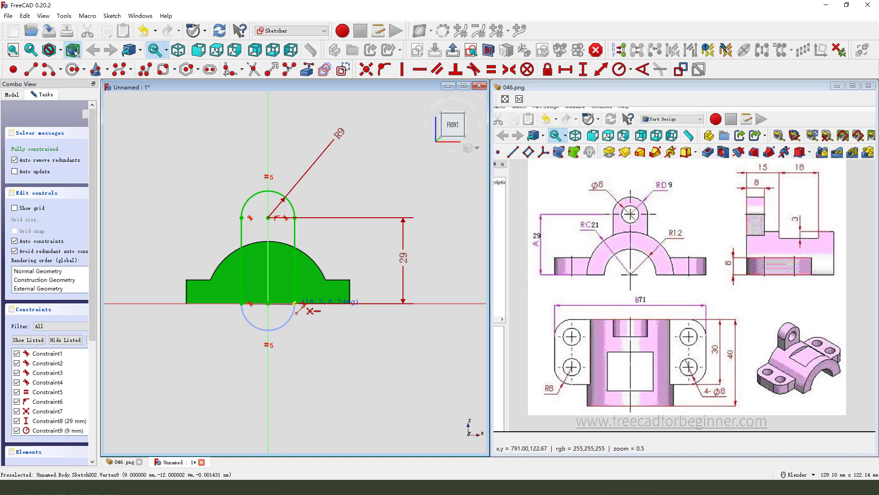
pyautogui.click(294, 303)
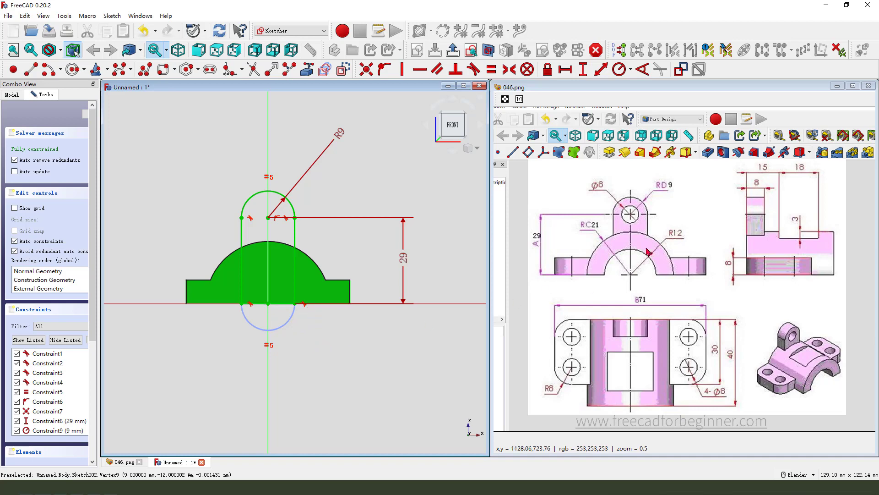
pyautogui.moveTo(639, 212); pyautogui.dragTo(637, 220)
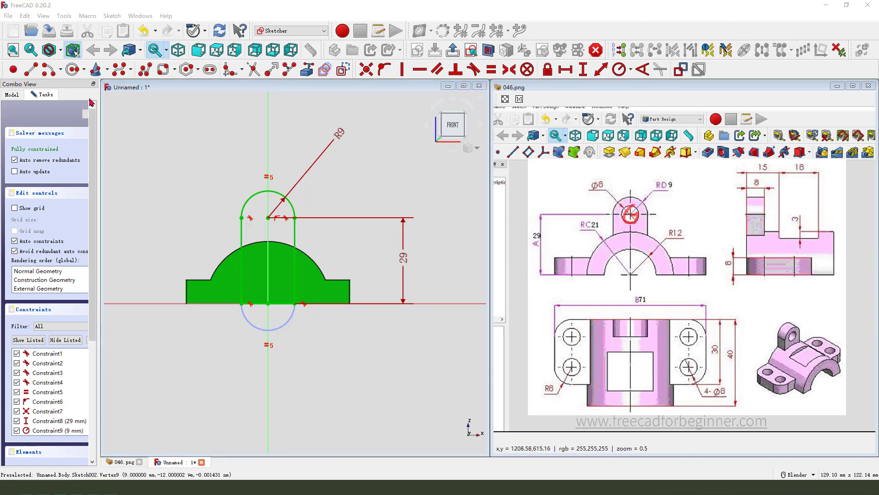
pyautogui.press('Escape')
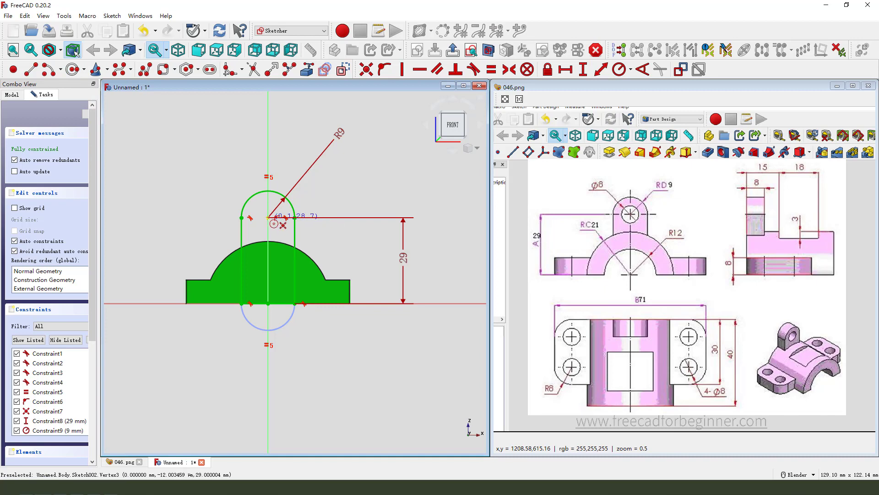
# - Draw a circle at the arc centre, constrain it to 8 mm diameter, and close the sketch
pyautogui.click(269, 218)
pyautogui.click(278, 207)
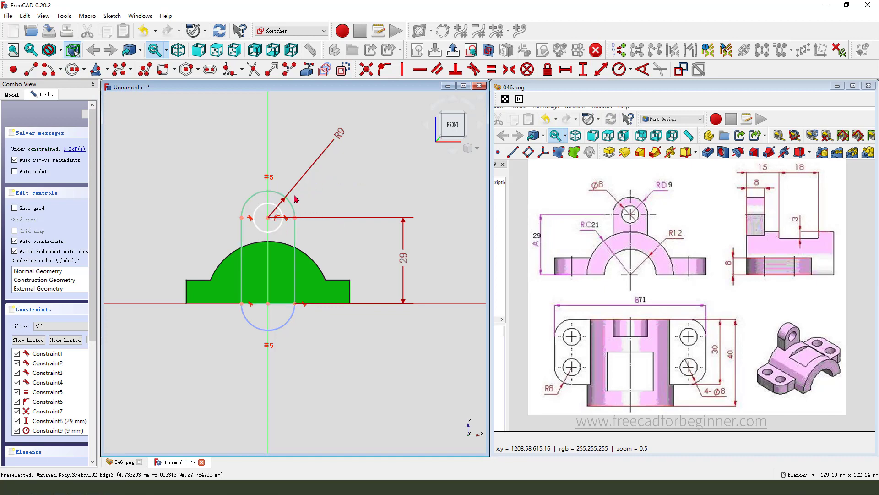
pyautogui.click(629, 71)
pyautogui.click(664, 106)
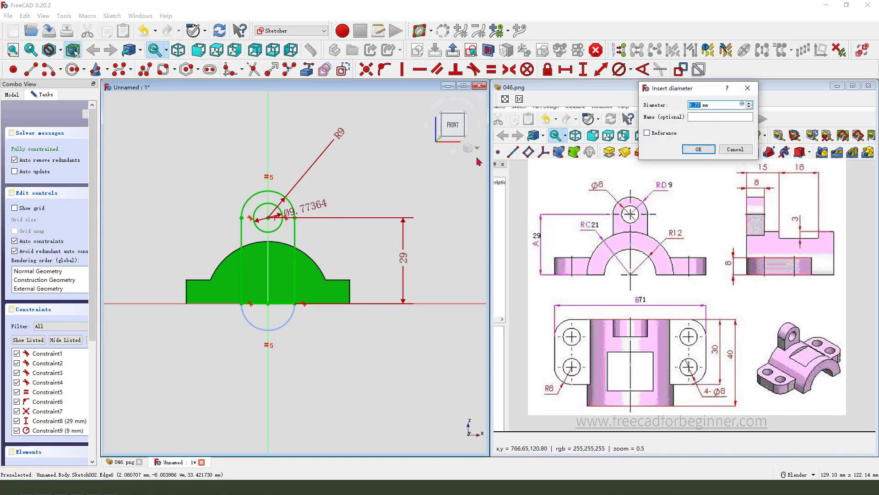
pyautogui.write('8')
pyautogui.press('Return')
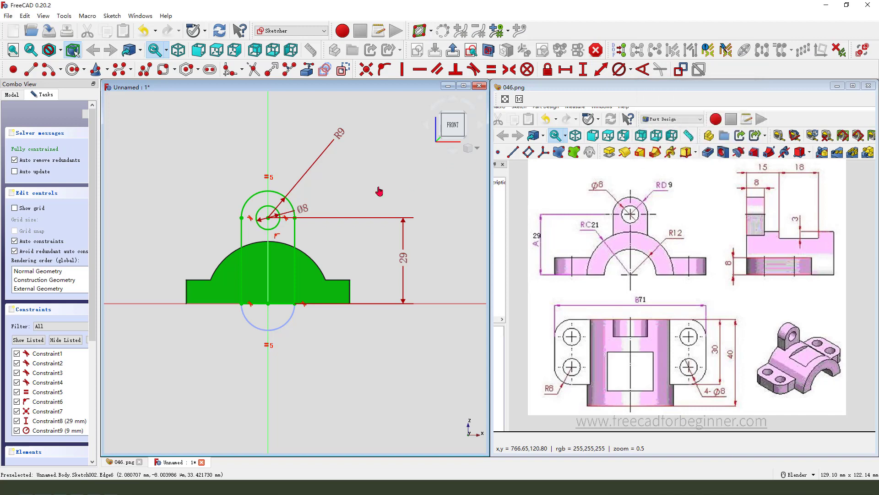
pyautogui.click(453, 50)
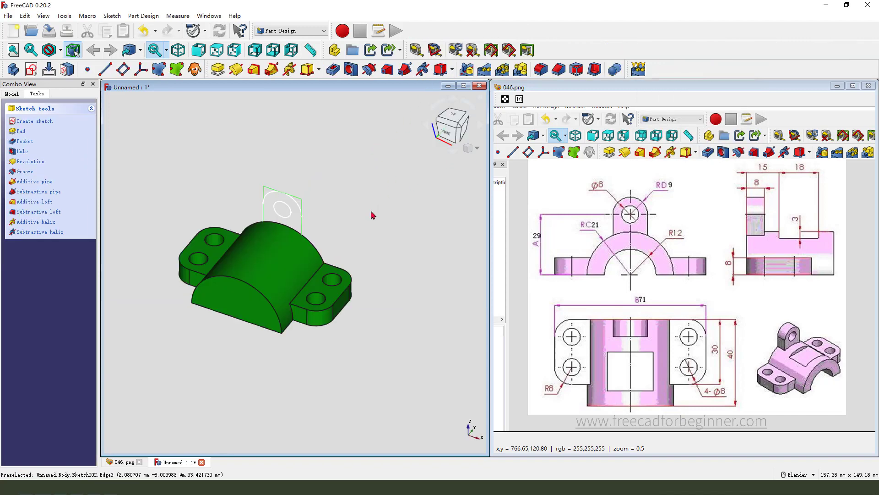
# - Pad the lug sketch with an 8 mm length instead of the default 10 mm
pyautogui.click(218, 69)
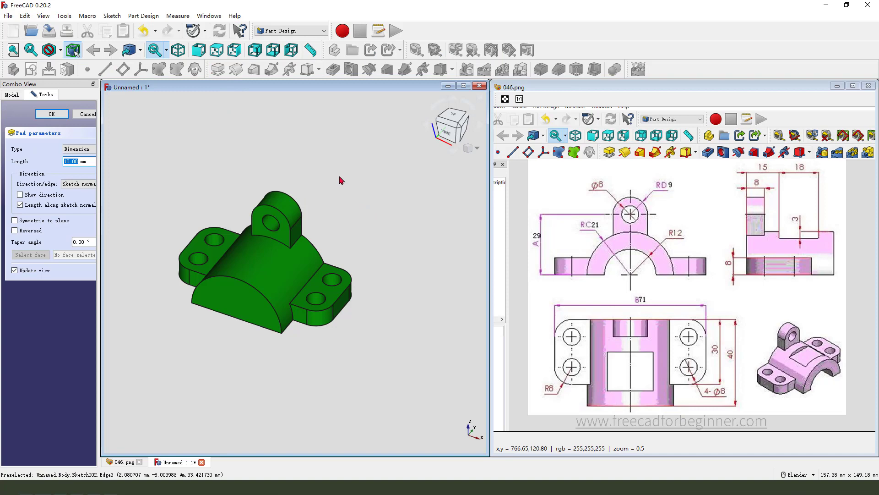
pyautogui.moveTo(760, 174)
pyautogui.mouseDown()
pyautogui.moveTo(756, 197)
pyautogui.moveTo(773, 195)
pyautogui.mouseUp()
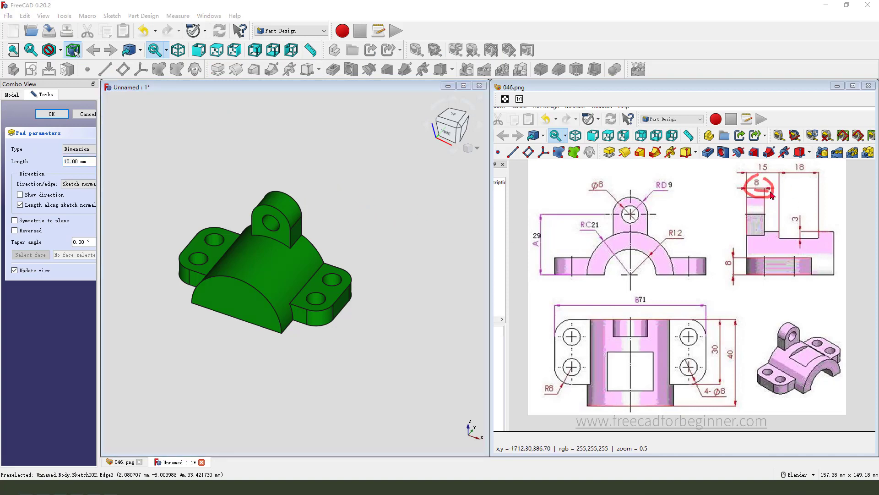
pyautogui.doubleClick(75, 163)
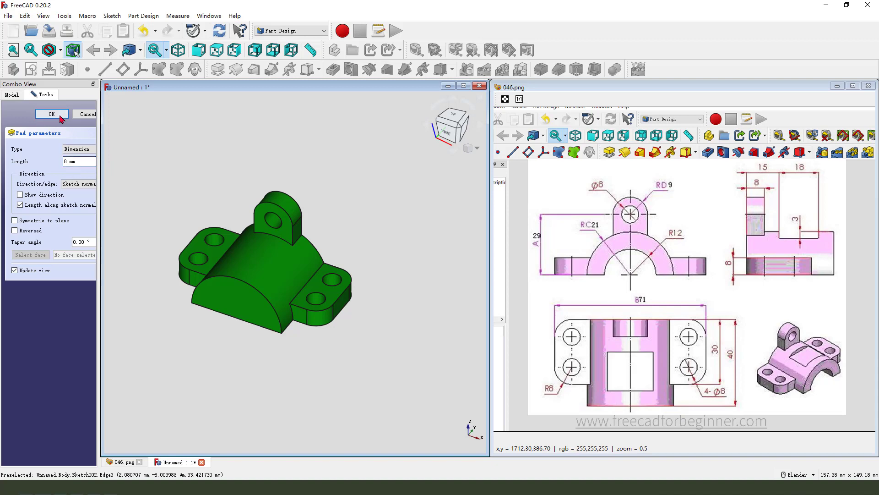
pyautogui.click(64, 116)
pyautogui.moveTo(363, 304); pyautogui.dragTo(364, 307, button='middle')
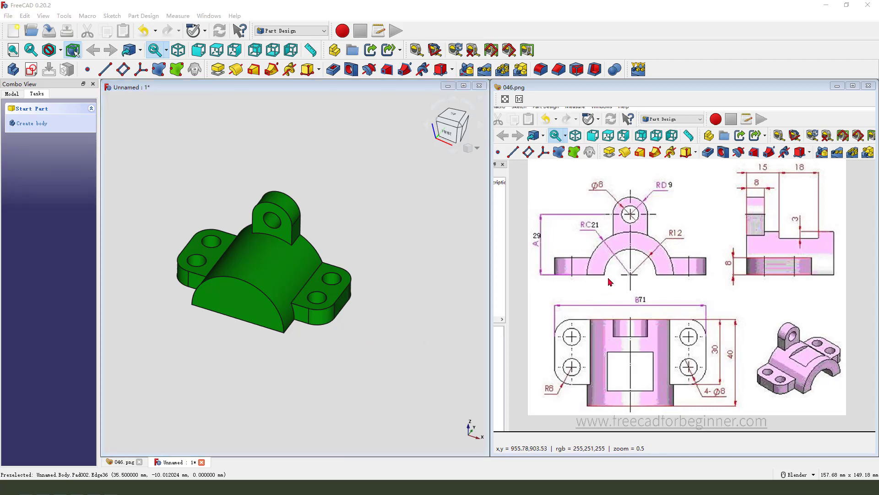
# - Begin a new sketch and pick out the XZ plane among the offered base planes
pyautogui.moveTo(608, 278)
pyautogui.mouseDown()
pyautogui.moveTo(627, 248)
pyautogui.moveTo(654, 258)
pyautogui.moveTo(655, 285)
pyautogui.moveTo(603, 292)
pyautogui.moveTo(609, 257)
pyautogui.mouseUp()
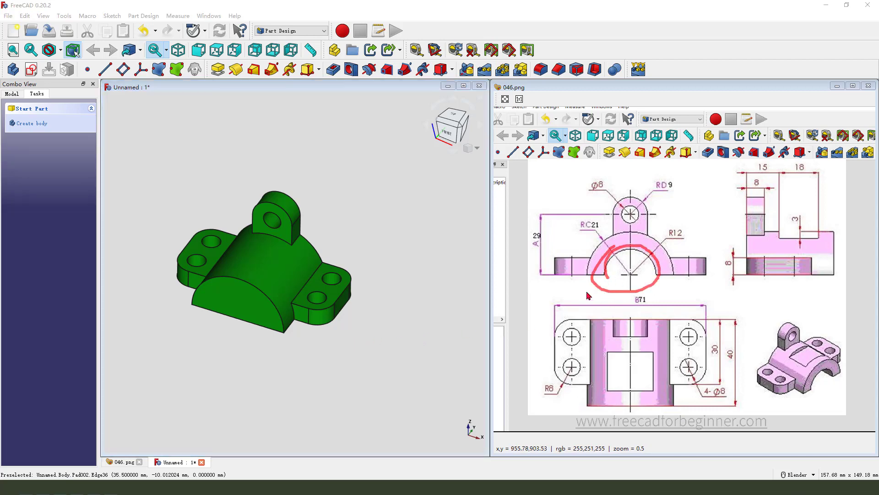
pyautogui.moveTo(584, 295); pyautogui.dragTo(621, 264)
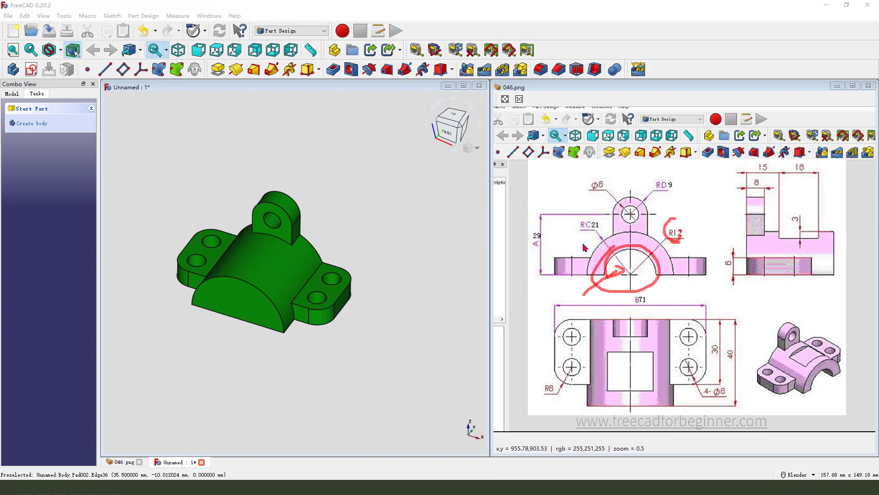
pyautogui.press('Escape')
pyautogui.click(30, 69)
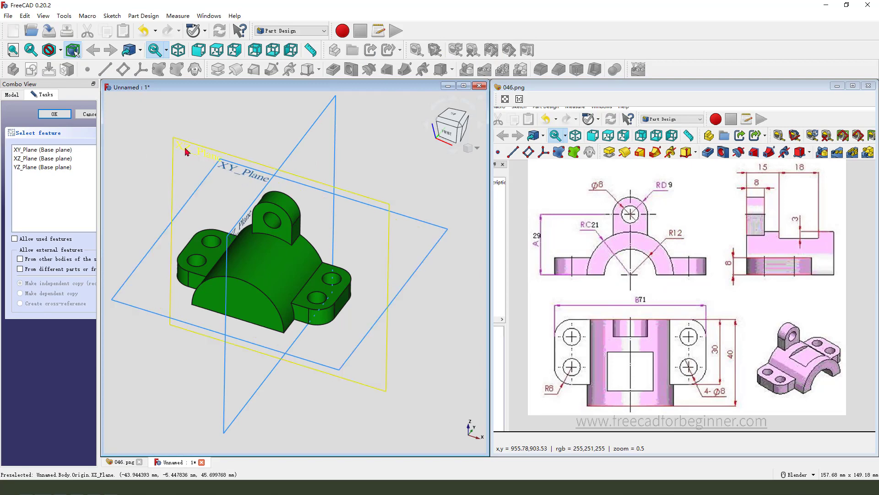
pyautogui.moveTo(159, 136); pyautogui.dragTo(174, 157)
# - Attach the sketch to the XZ plane and draw a circle centred on the origin
pyautogui.click(183, 149)
pyautogui.scroll(1, 272, 294)
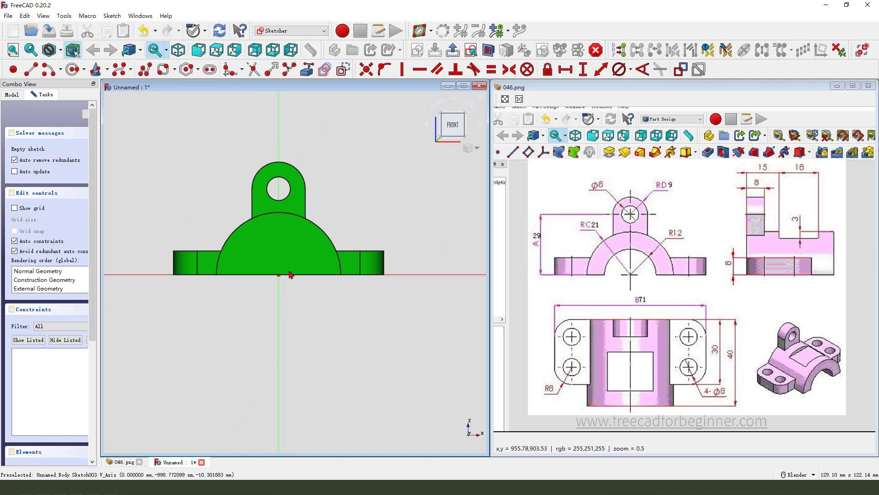
pyautogui.click(70, 71)
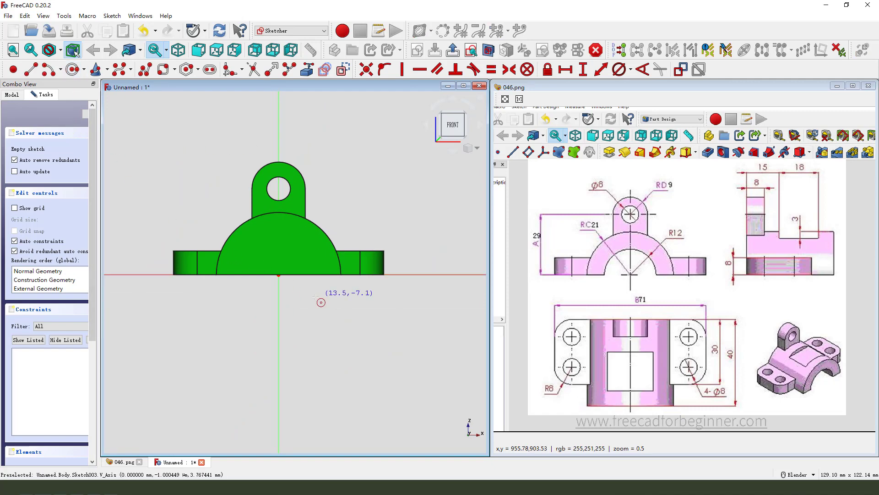
pyautogui.click(279, 275)
pyautogui.click(307, 306)
# - Constrain the circle to 24 mm diameter, move the Ø24 label aside, and close the sketch
pyautogui.click(320, 299)
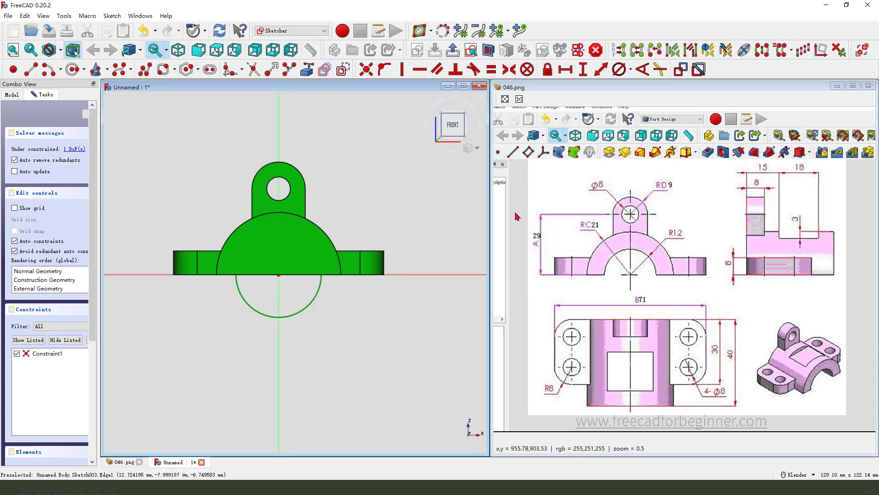
pyautogui.click(620, 70)
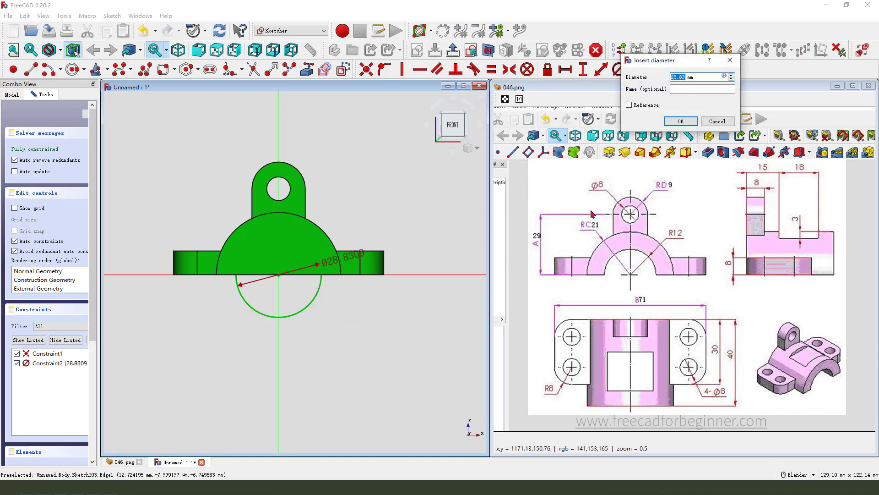
pyautogui.press('Return')
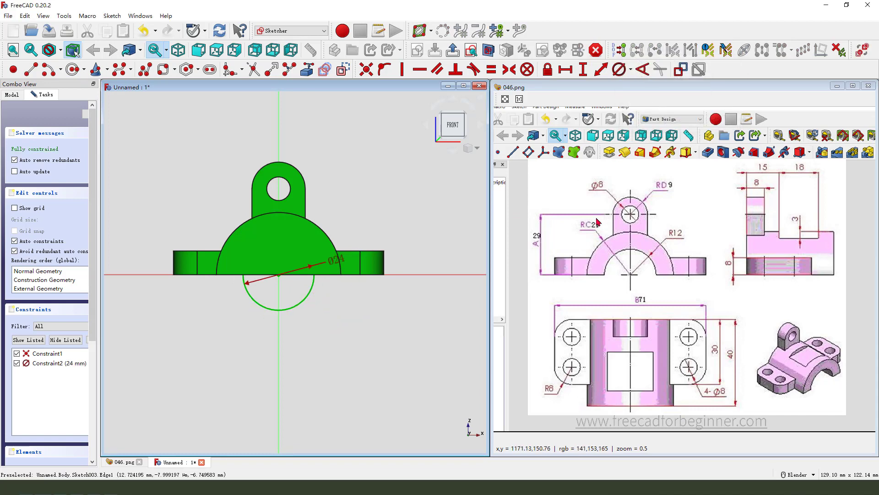
pyautogui.moveTo(336, 259); pyautogui.dragTo(339, 317)
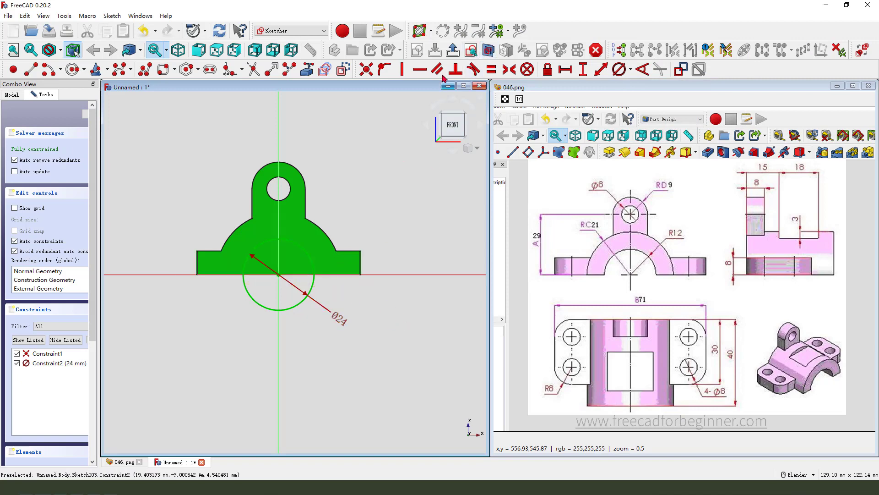
pyautogui.click(443, 30)
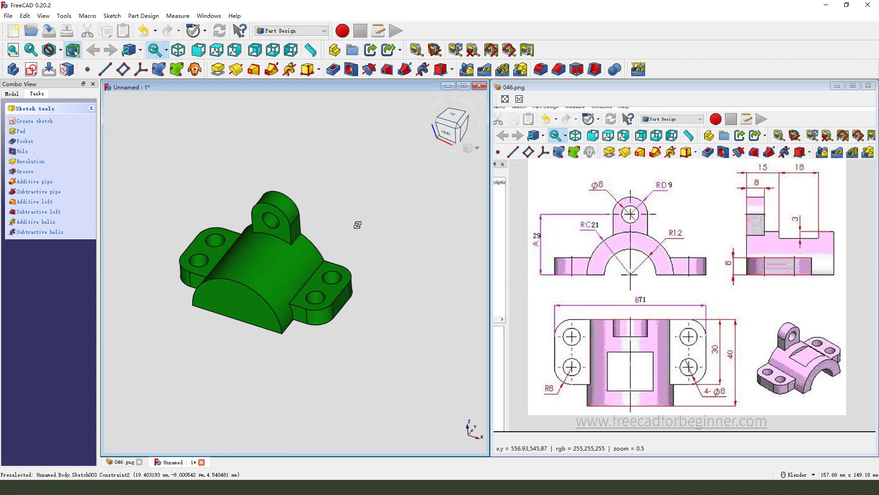
# - Pocket the Ø24 circle as a reversed Through all cut through the half-cylinder
pyautogui.click(334, 70)
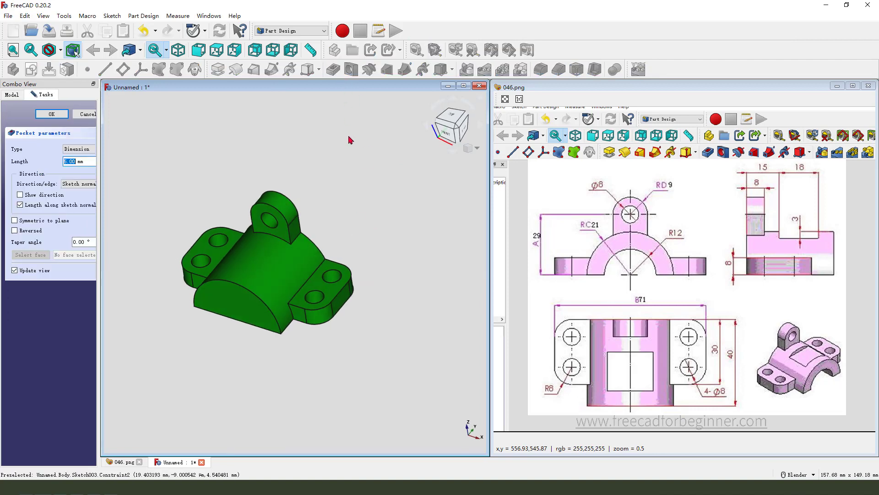
pyautogui.click(83, 150)
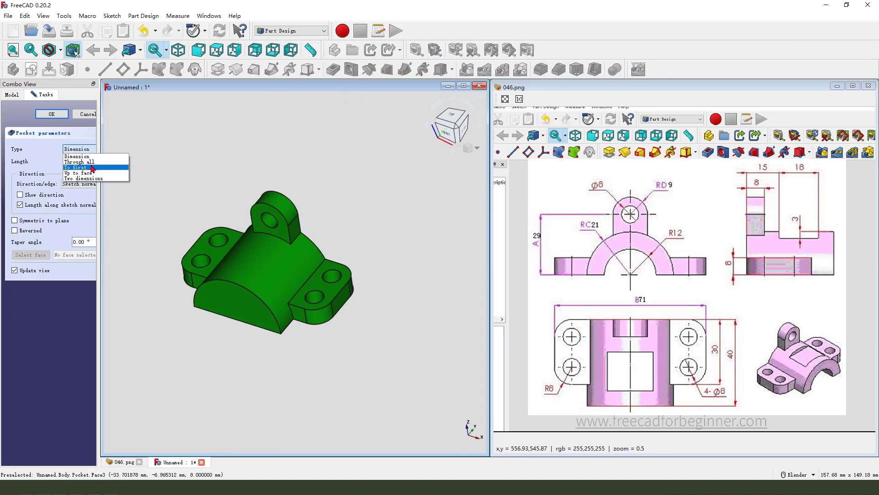
pyautogui.click(89, 162)
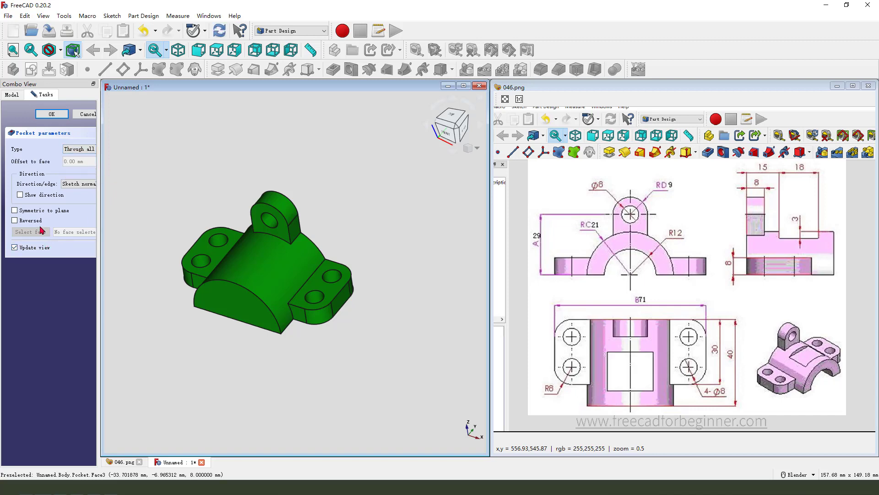
pyautogui.click(15, 222)
pyautogui.moveTo(289, 359); pyautogui.dragTo(145, 184, button='middle')
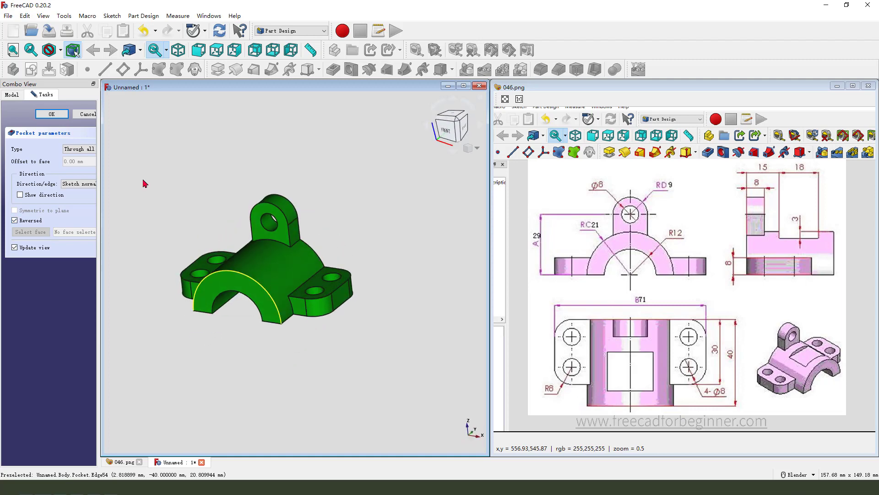
pyautogui.click(52, 113)
pyautogui.moveTo(320, 287); pyautogui.dragTo(329, 293, button='middle')
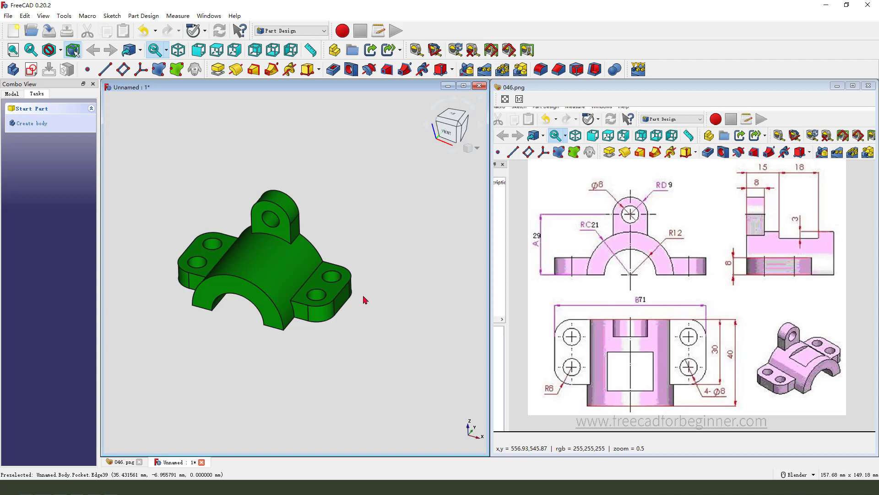
pyautogui.moveTo(799, 212)
pyautogui.mouseDown()
pyautogui.moveTo(803, 250)
pyautogui.moveTo(826, 221)
pyautogui.moveTo(797, 224)
pyautogui.moveTo(831, 230)
pyautogui.moveTo(800, 251)
pyautogui.moveTo(778, 227)
pyautogui.moveTo(785, 247)
pyautogui.moveTo(820, 243)
pyautogui.mouseUp()
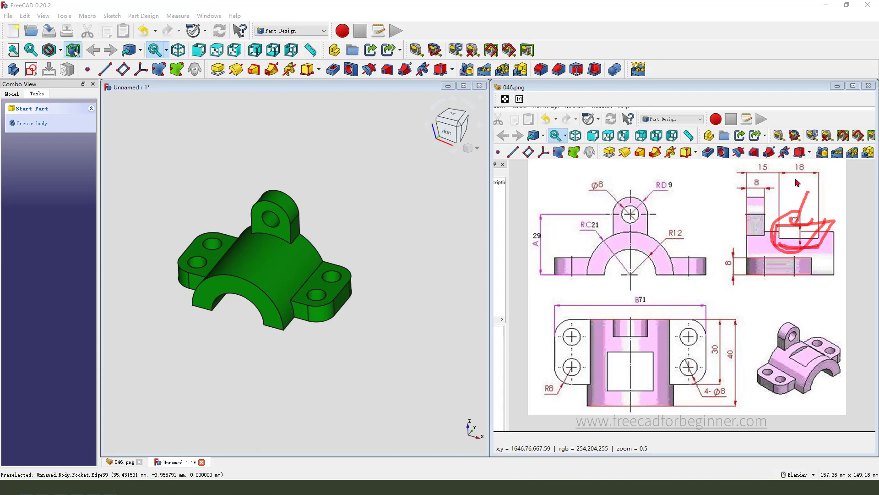
pyautogui.moveTo(794, 179)
pyautogui.mouseDown()
pyautogui.moveTo(809, 163)
pyautogui.moveTo(809, 183)
pyautogui.mouseUp()
pyautogui.press('e')
pyautogui.moveTo(792, 216); pyautogui.dragTo(806, 228)
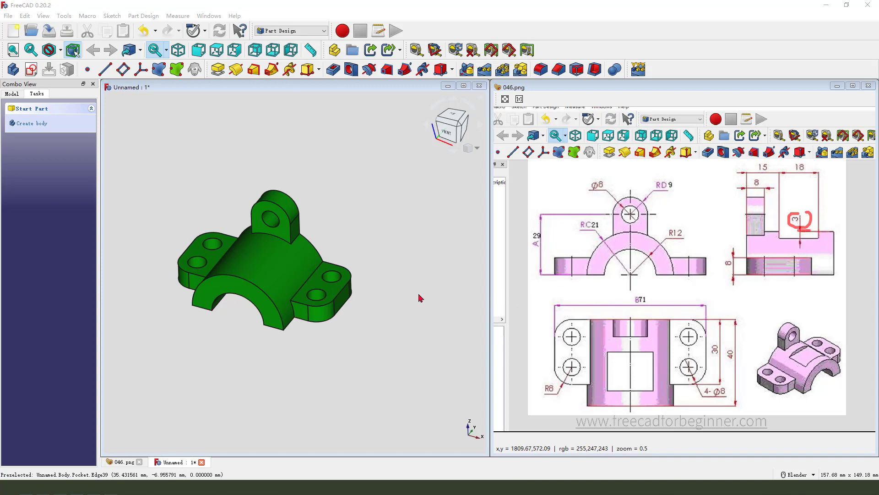
pyautogui.press('Escape')
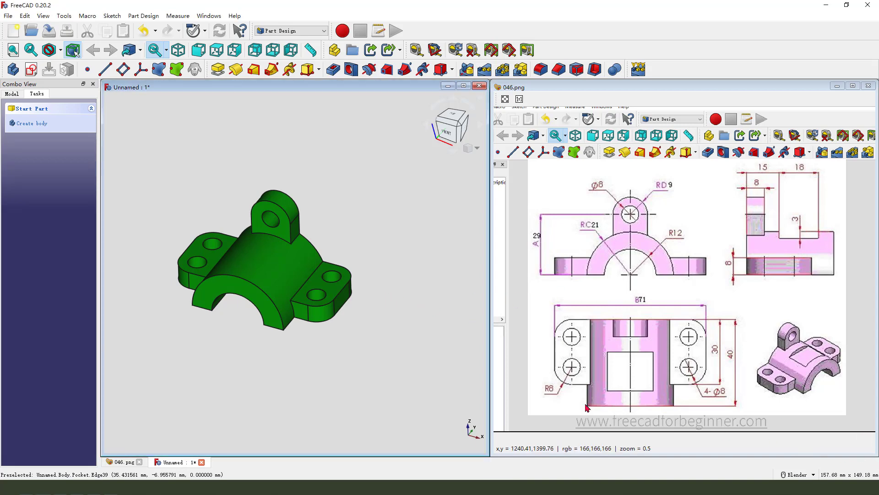
# - Create a new sketch attached to the YZ_Plane base plane
pyautogui.click(32, 69)
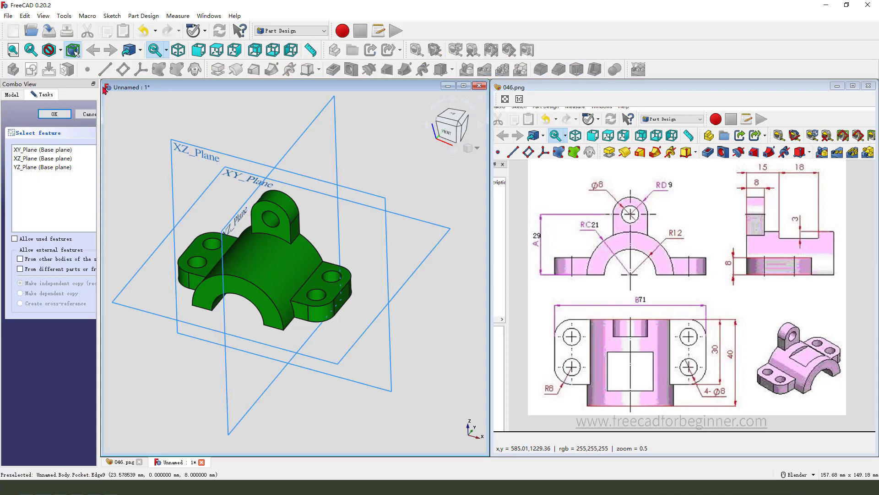
pyautogui.moveTo(251, 182)
pyautogui.mouseDown(button='middle')
pyautogui.moveTo(270, 211)
pyautogui.moveTo(282, 266)
pyautogui.mouseUp(button='middle')
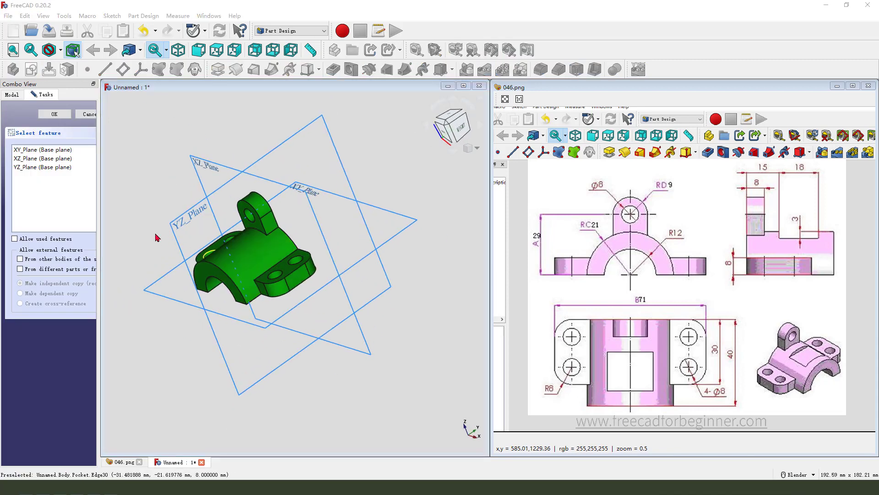
pyautogui.moveTo(155, 236)
pyautogui.mouseDown()
pyautogui.moveTo(179, 196)
pyautogui.moveTo(200, 196)
pyautogui.moveTo(205, 221)
pyautogui.moveTo(168, 243)
pyautogui.moveTo(188, 231)
pyautogui.mouseUp()
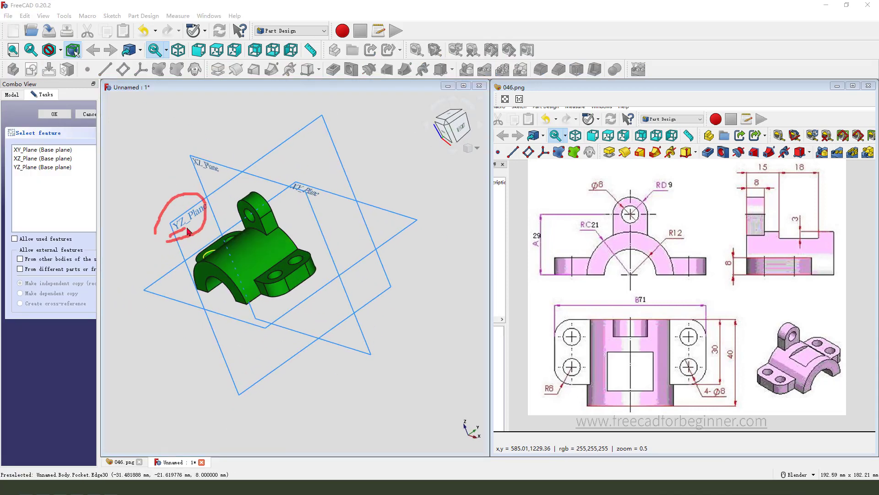
pyautogui.click(198, 220)
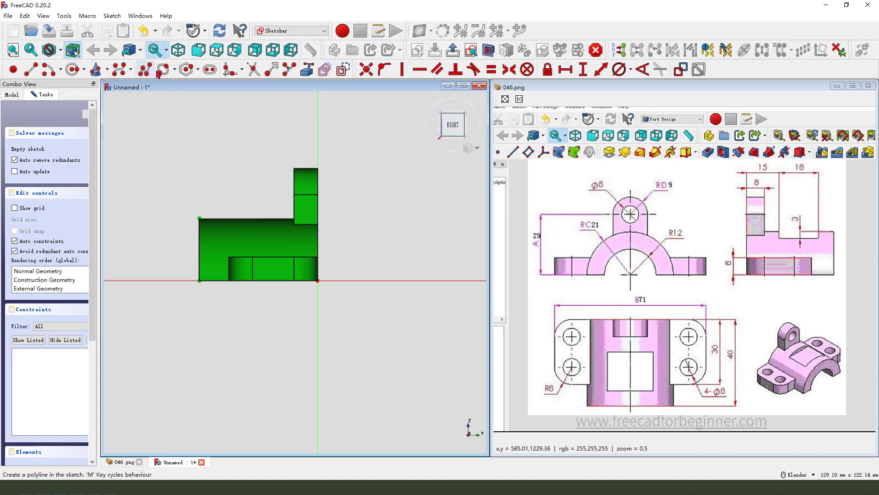
# - Draw a plain rectangle from the body's top edge upward, with a section view of the sketch
pyautogui.click(175, 70)
pyautogui.click(182, 86)
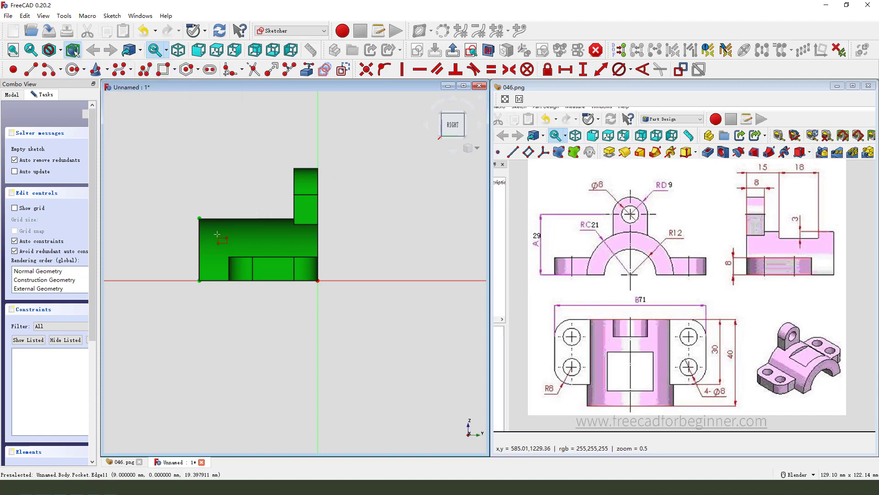
pyautogui.click(216, 218)
pyautogui.click(279, 183)
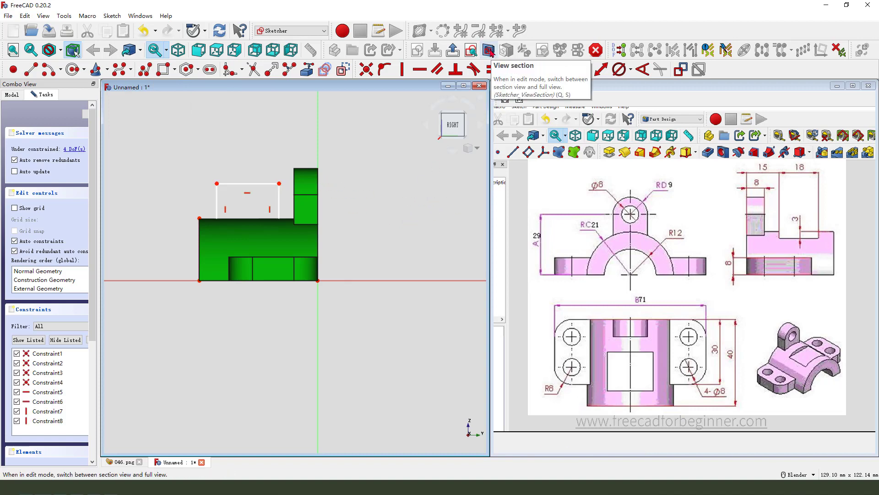
pyautogui.click(489, 51)
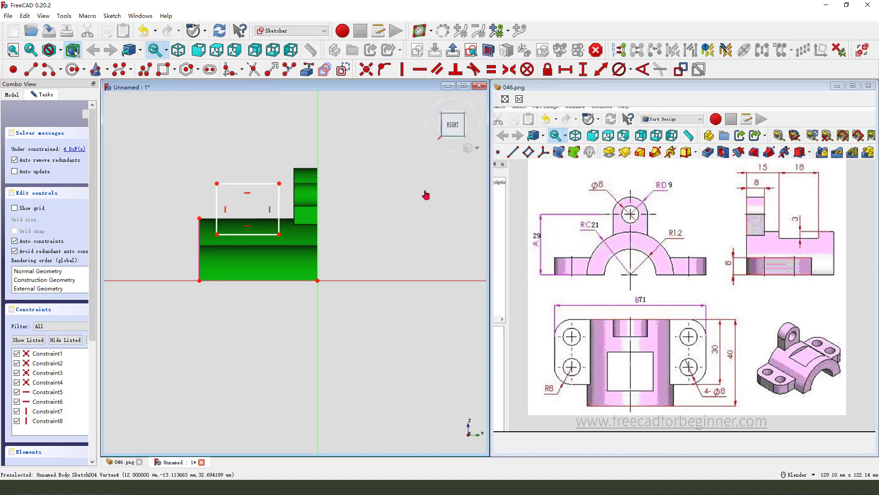
pyautogui.scroll(1, 210, 239)
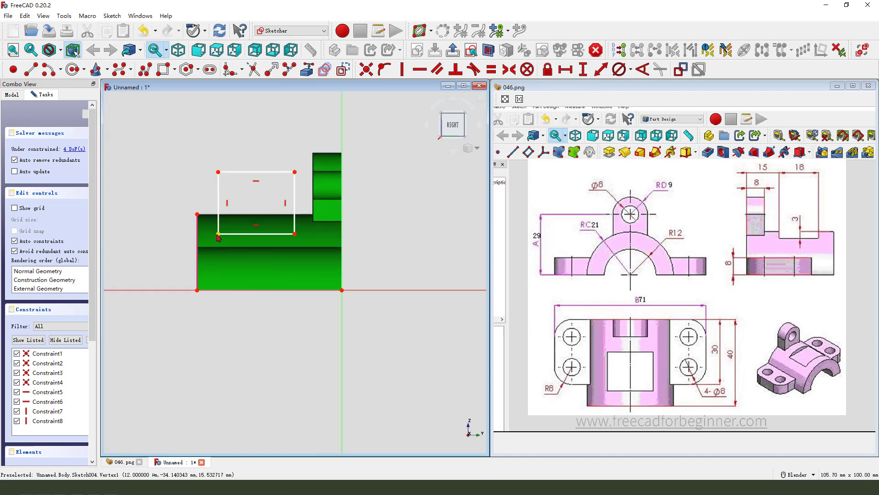
# - Constrain the rectangle with a 3 mm vertical offset and an 18 mm width
pyautogui.click(583, 69)
pyautogui.write('3')
pyautogui.press('Return')
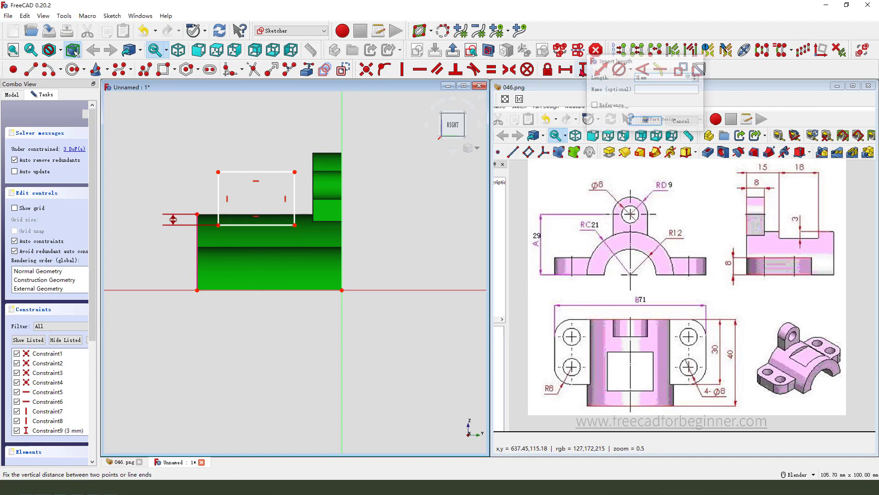
pyautogui.moveTo(175, 223); pyautogui.dragTo(163, 188)
pyautogui.click(259, 172)
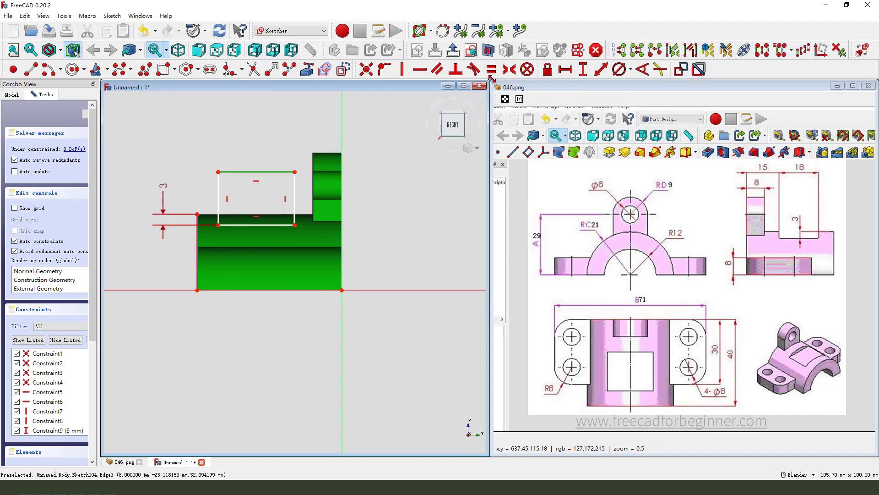
pyautogui.click(565, 69)
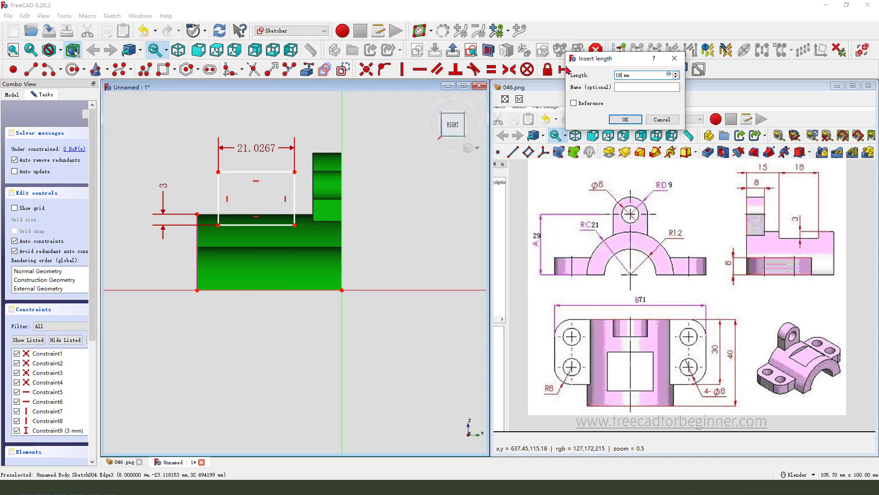
pyautogui.press('Return')
pyautogui.moveTo(263, 151); pyautogui.dragTo(262, 142)
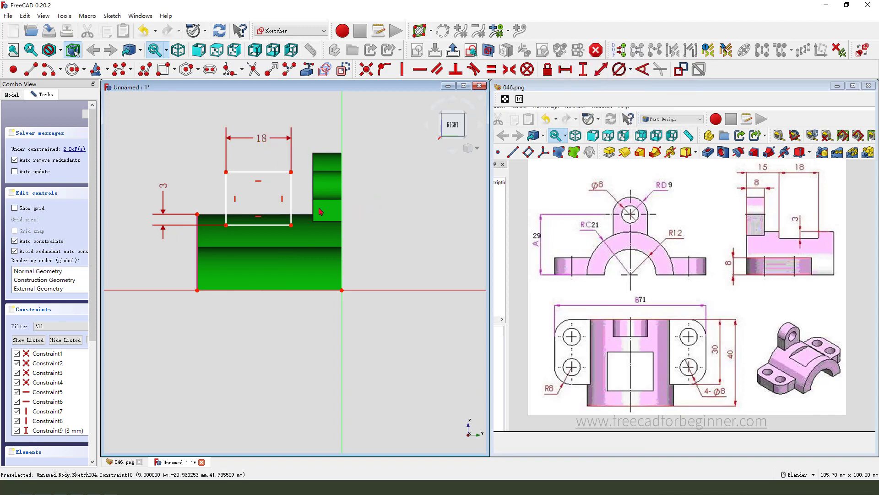
# - Add a 15 mm horizontal offset from the origin and a 14.69 mm height
pyautogui.click(291, 172)
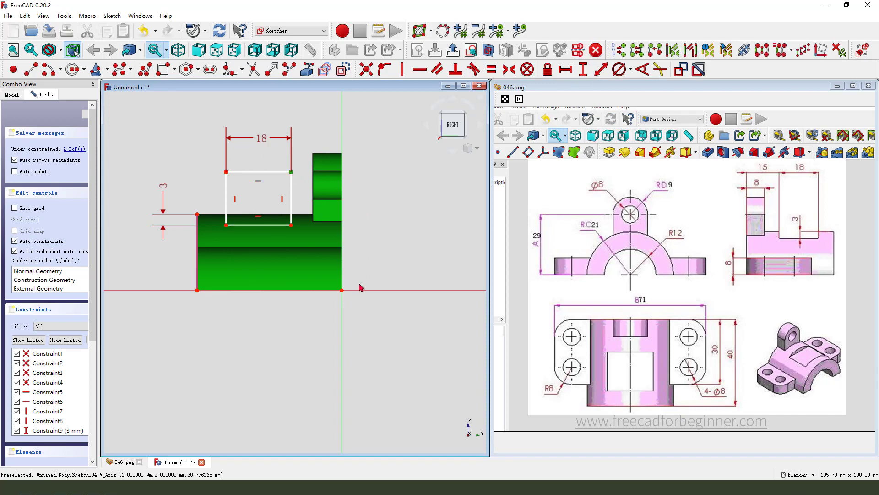
pyautogui.click(565, 69)
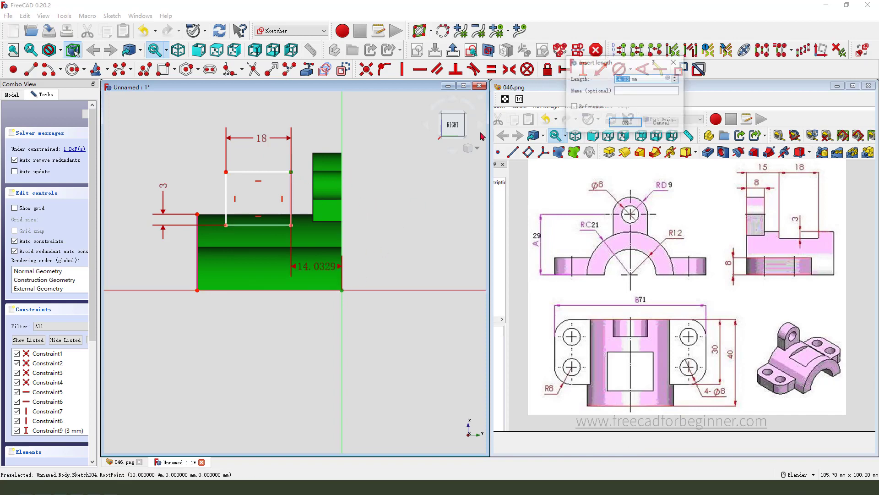
pyautogui.write('15')
pyautogui.press('Return')
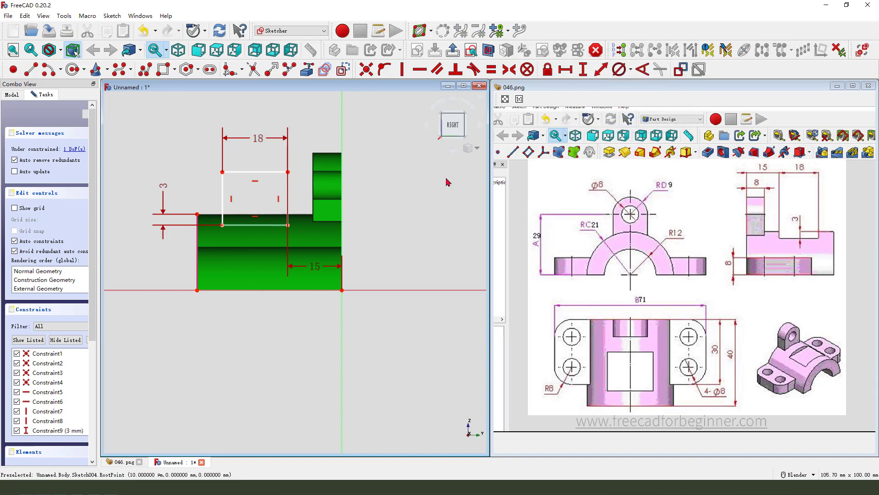
pyautogui.moveTo(313, 270); pyautogui.dragTo(317, 135)
pyautogui.moveTo(259, 141); pyautogui.dragTo(258, 134)
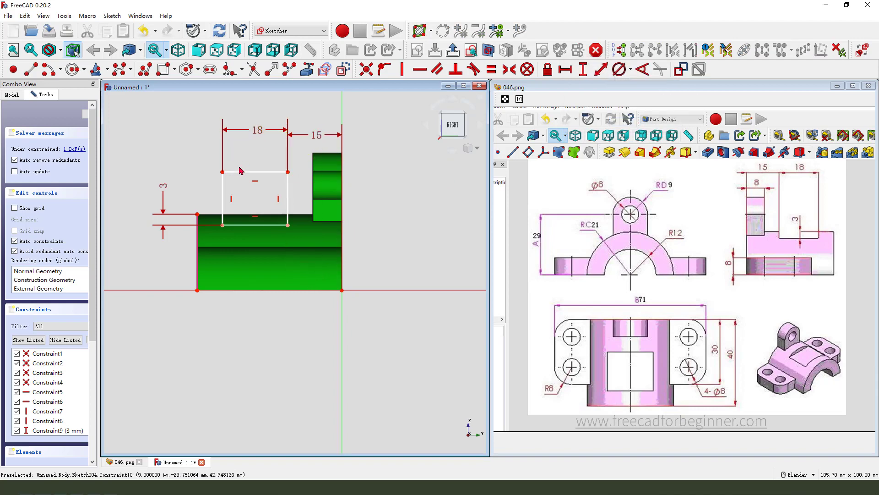
pyautogui.click(587, 70)
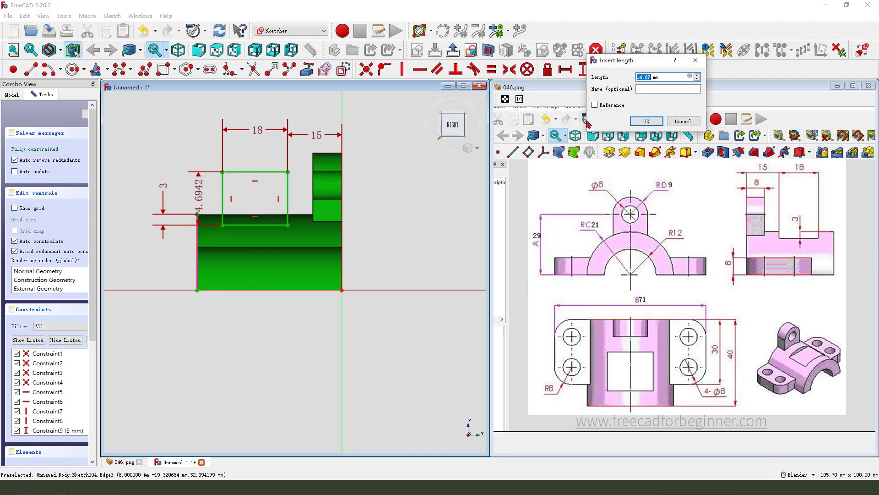
pyautogui.click(646, 121)
pyautogui.scroll(-1, 377, 142)
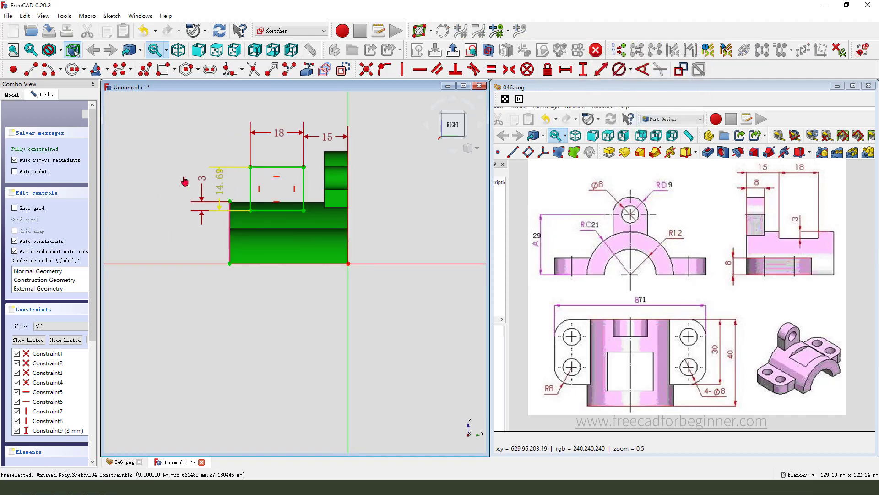
pyautogui.scroll(1, 370, 223)
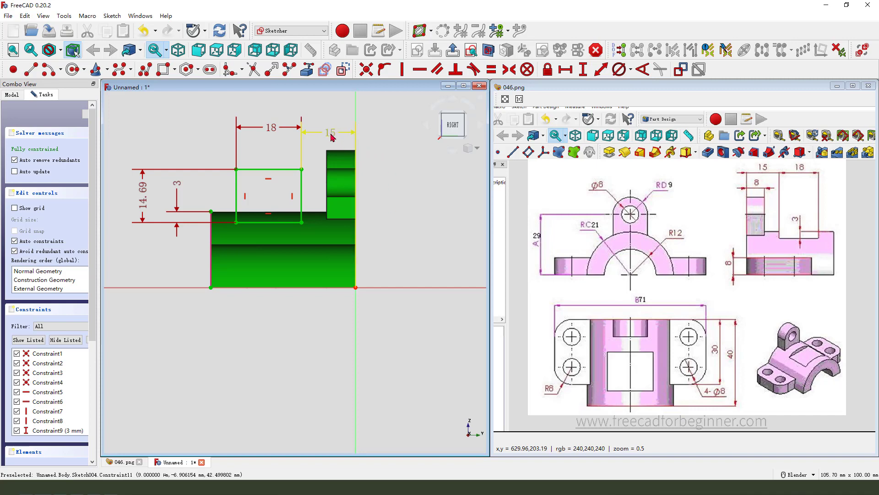
# - Close the sketch and pocket the rectangle Through all, symmetric to the sketch plane
pyautogui.click(453, 50)
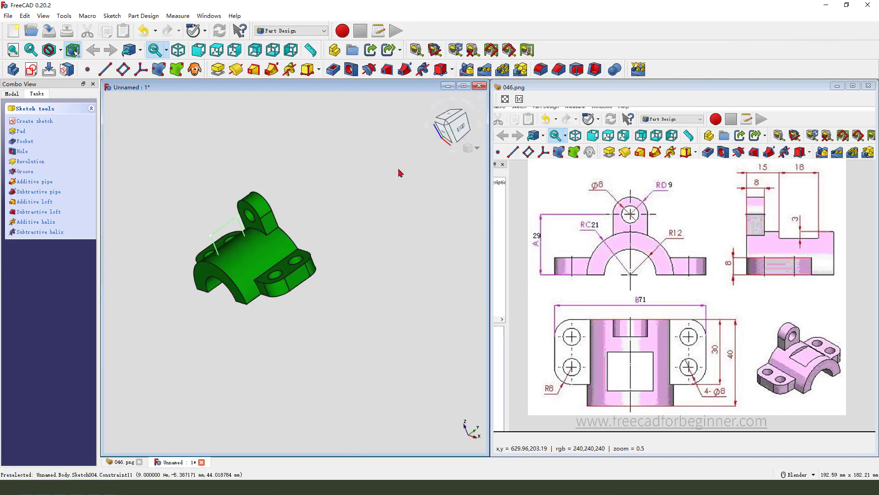
pyautogui.click(334, 69)
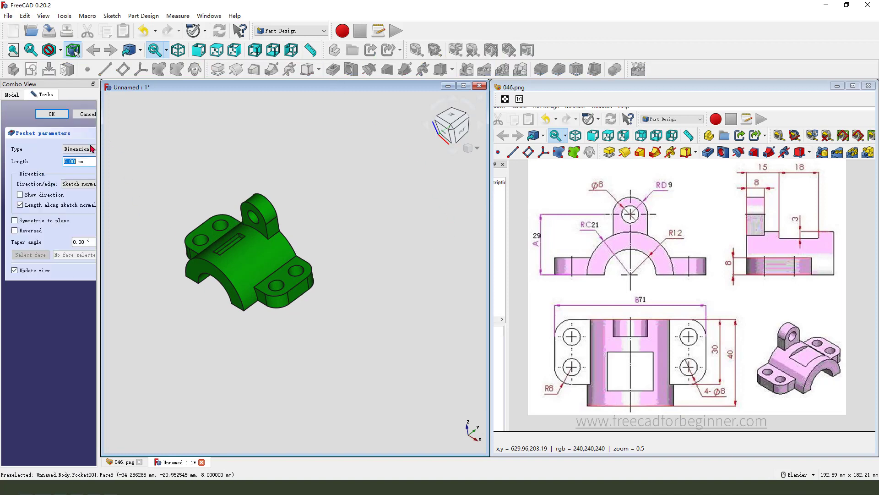
pyautogui.click(82, 150)
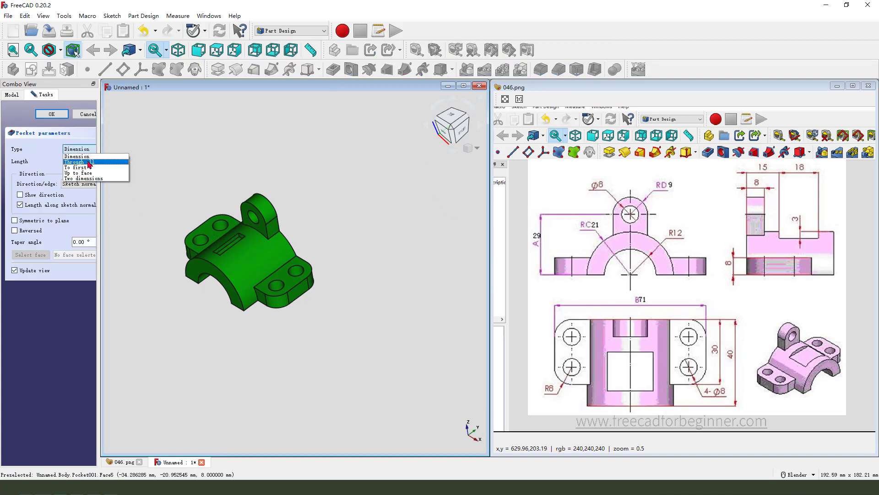
pyautogui.click(90, 163)
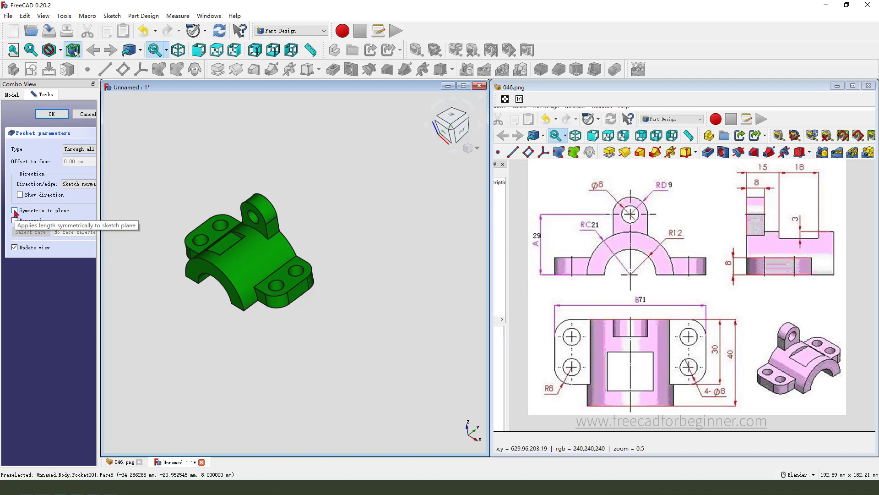
pyautogui.click(14, 211)
pyautogui.moveTo(247, 284)
pyautogui.mouseDown(button='middle')
pyautogui.moveTo(275, 278)
pyautogui.moveTo(231, 276)
pyautogui.moveTo(238, 295)
pyautogui.mouseUp(button='middle')
pyautogui.click(52, 114)
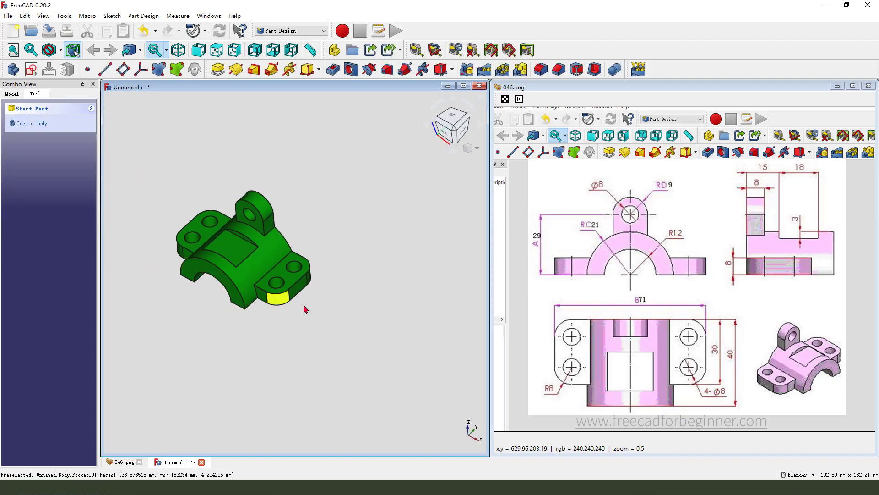
# - Maximise the 3D view and show the model tree
pyautogui.click(464, 86)
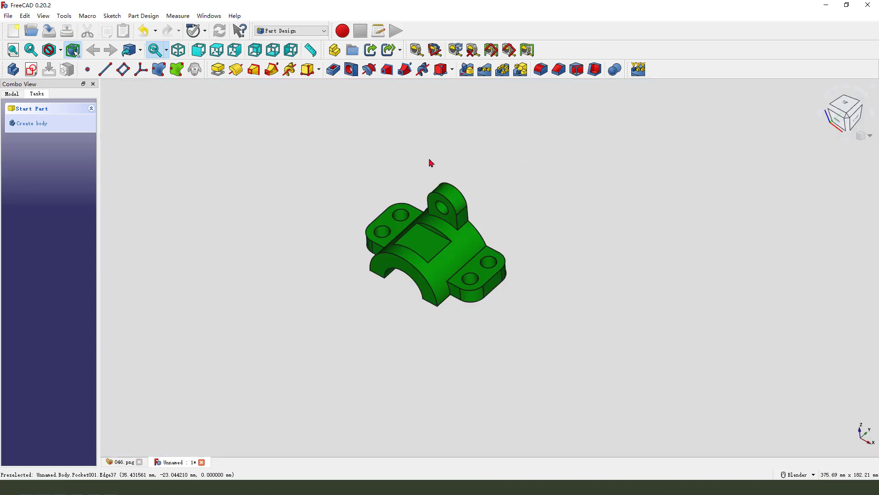
pyautogui.scroll(4, 557, 240)
pyautogui.click(11, 95)
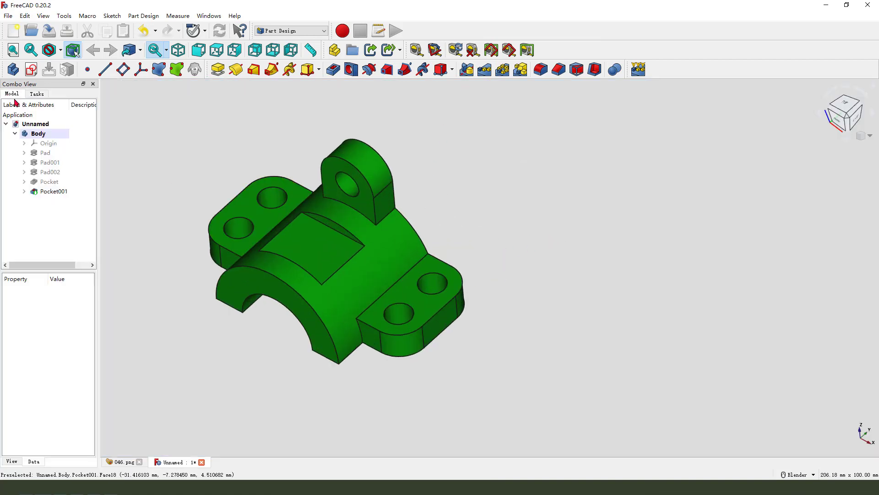
# - Set the Body's shape colour to cyan through its Appearance settings
pyautogui.click(39, 133)
pyautogui.rightClick(43, 134)
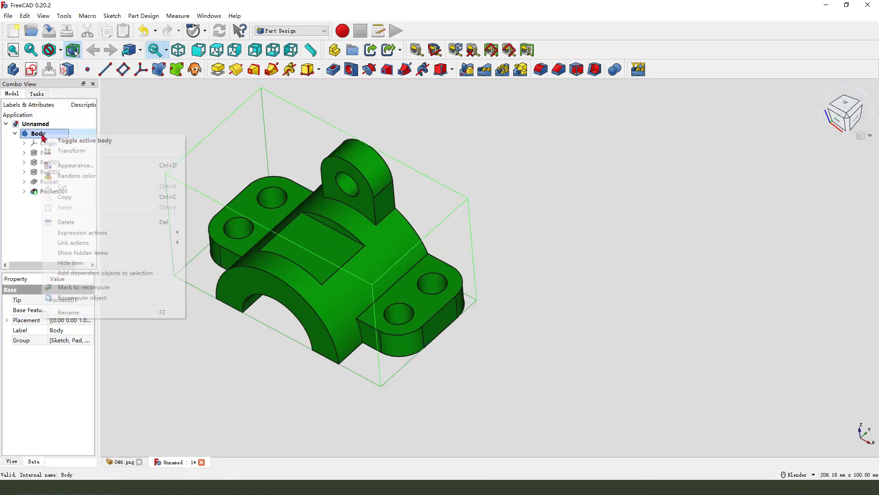
pyautogui.click(76, 165)
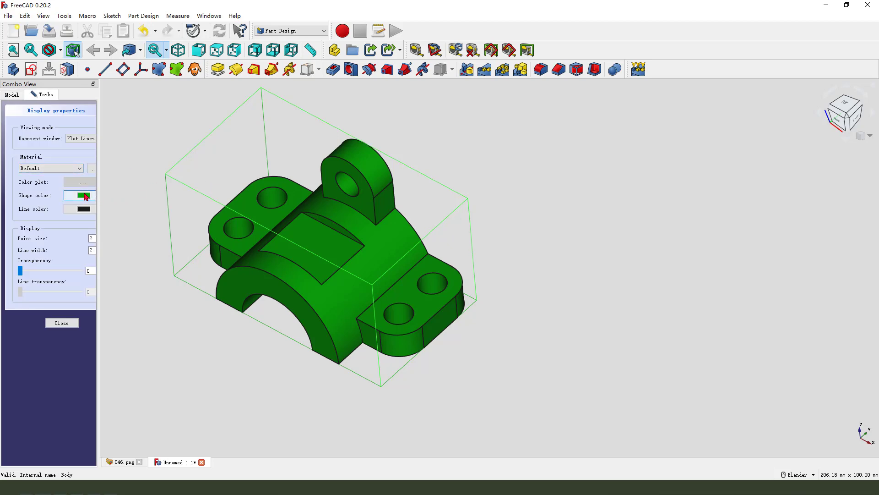
pyautogui.click(84, 196)
pyautogui.click(409, 199)
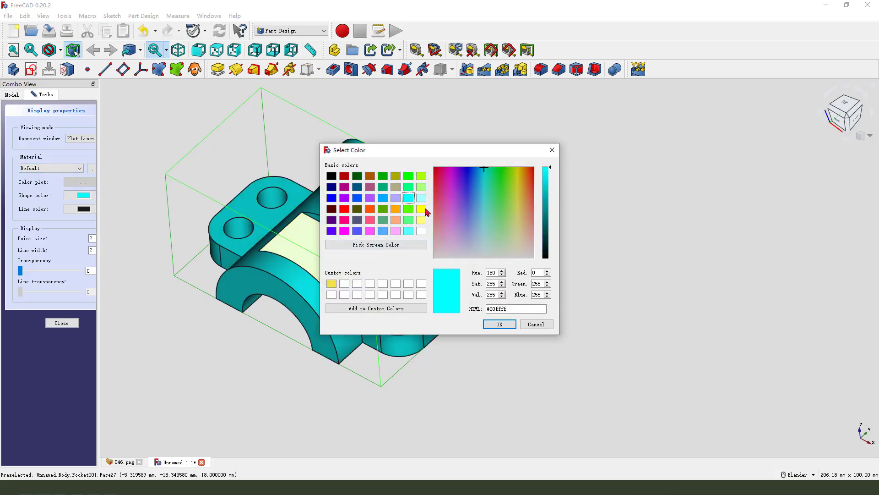
pyautogui.click(496, 325)
pyautogui.click(62, 323)
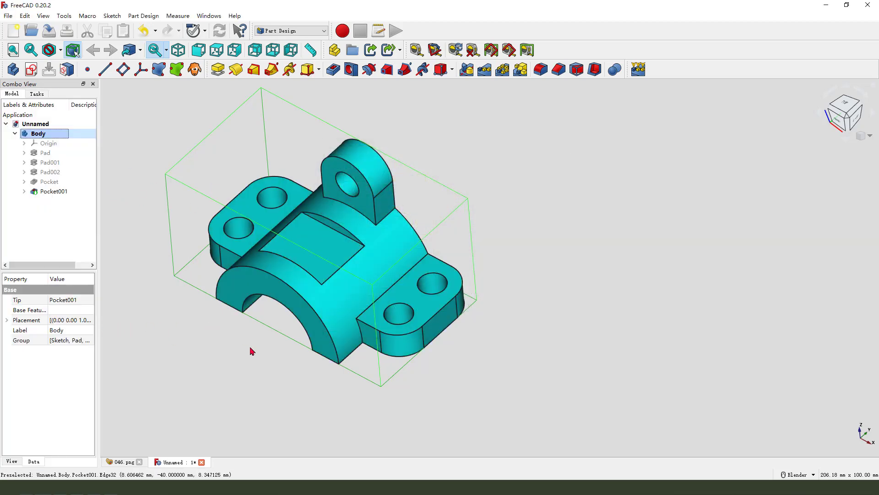
pyautogui.moveTo(294, 356); pyautogui.dragTo(292, 358, button='middle')
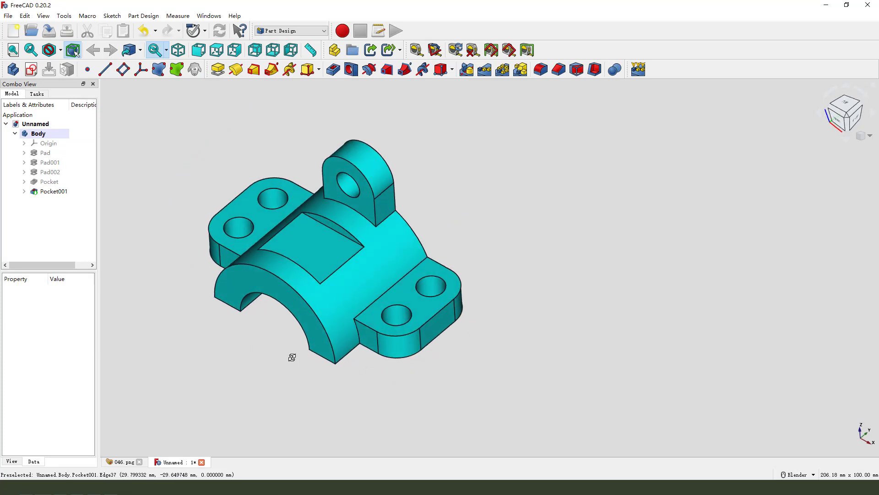
# - On Pocket001, select the ear's end and side faces, a bolt hole, a slanted strip and the pocket floor
pyautogui.rightClick(61, 194)
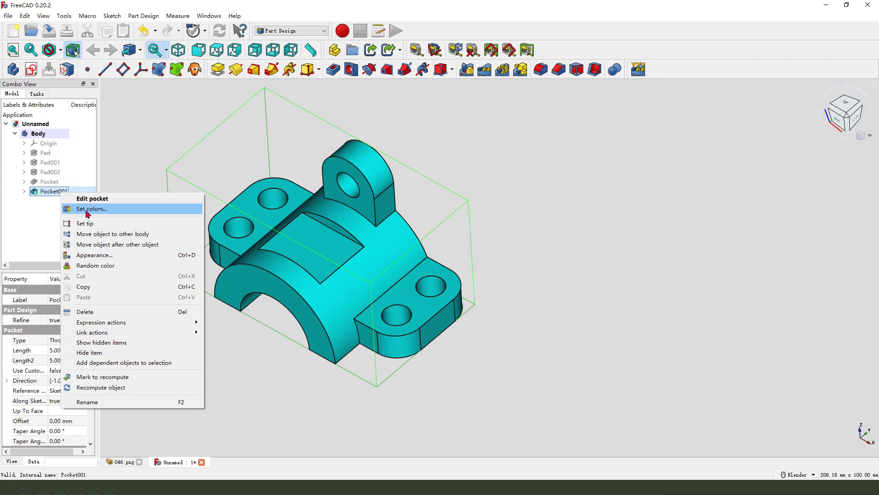
pyautogui.click(87, 210)
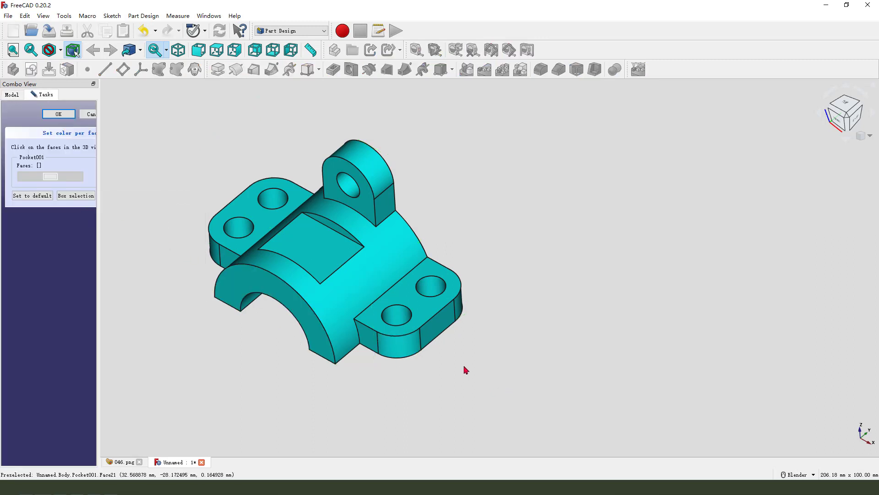
pyautogui.click(400, 344)
pyautogui.click(458, 305)
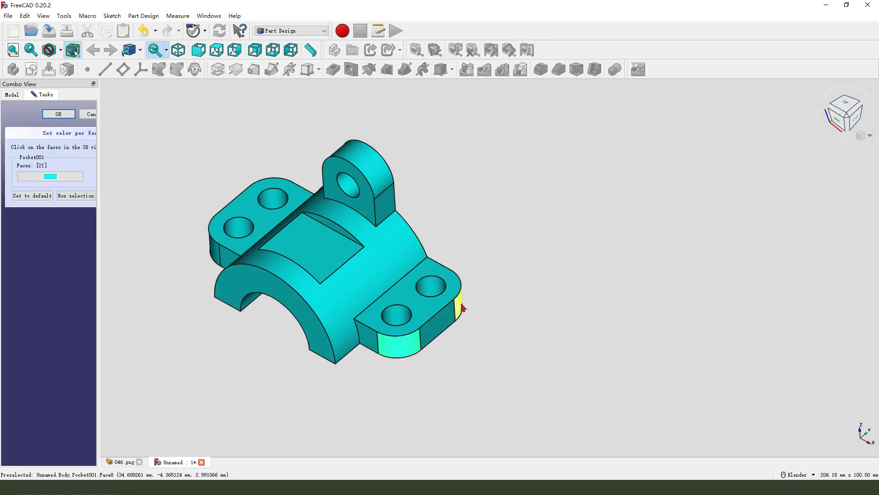
pyautogui.click(396, 315)
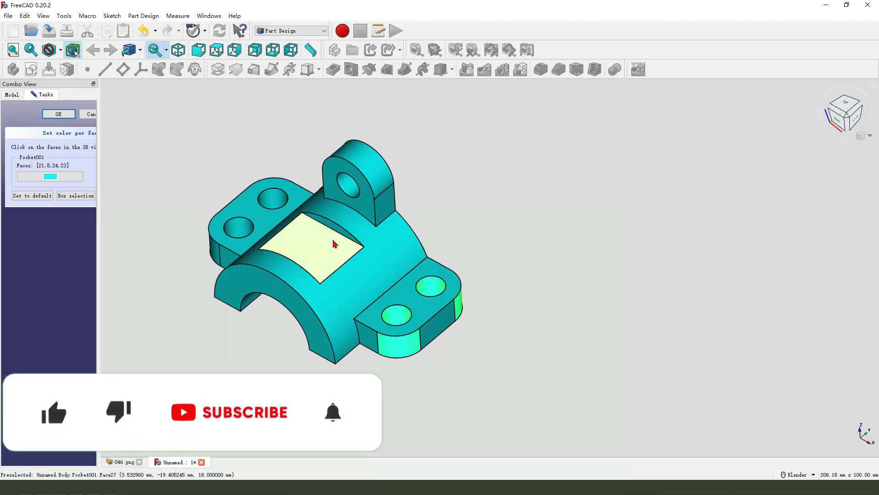
pyautogui.click(337, 224)
pyautogui.click(328, 260)
# - Add the other slanted strip, both left bolt holes, the lug top face and the left ear's side
pyautogui.moveTo(338, 276); pyautogui.dragTo(295, 264, button='middle')
pyautogui.scroll(5, 295, 261)
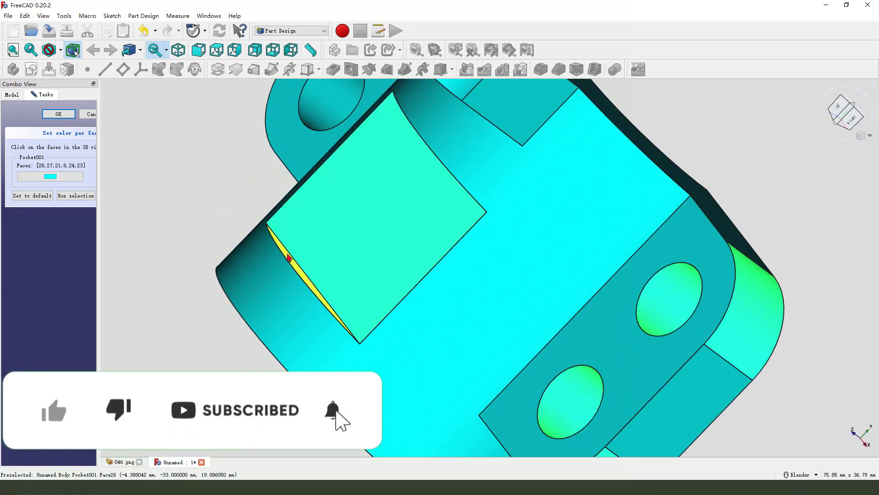
pyautogui.click(296, 262)
pyautogui.scroll(-5, 295, 261)
pyautogui.moveTo(281, 308); pyautogui.dragTo(261, 270, button='middle')
pyautogui.click(250, 253)
pyautogui.click(296, 213)
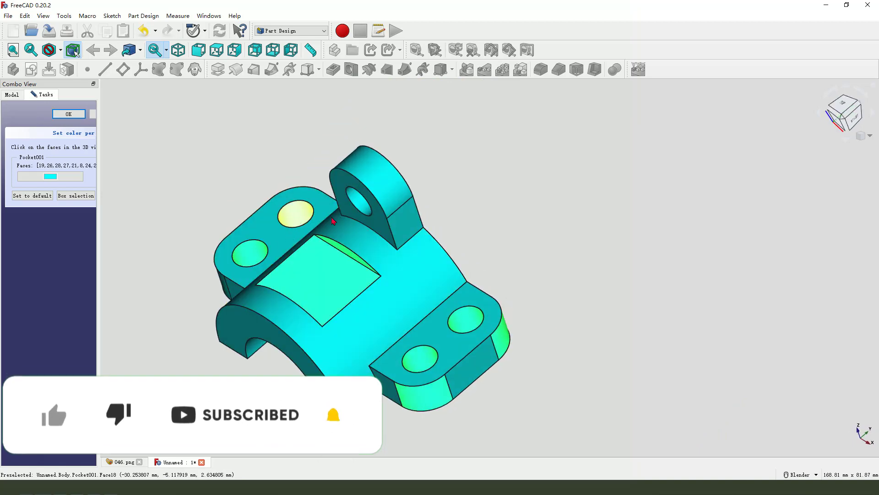
pyautogui.click(375, 184)
pyautogui.scroll(-5, 234, 247)
pyautogui.moveTo(233, 248); pyautogui.dragTo(427, 271, button='middle')
pyautogui.scroll(5, 225, 252)
pyautogui.click(226, 251)
pyautogui.scroll(-3, 322, 272)
# - Colour all the selected faces red and confirm
pyautogui.click(50, 177)
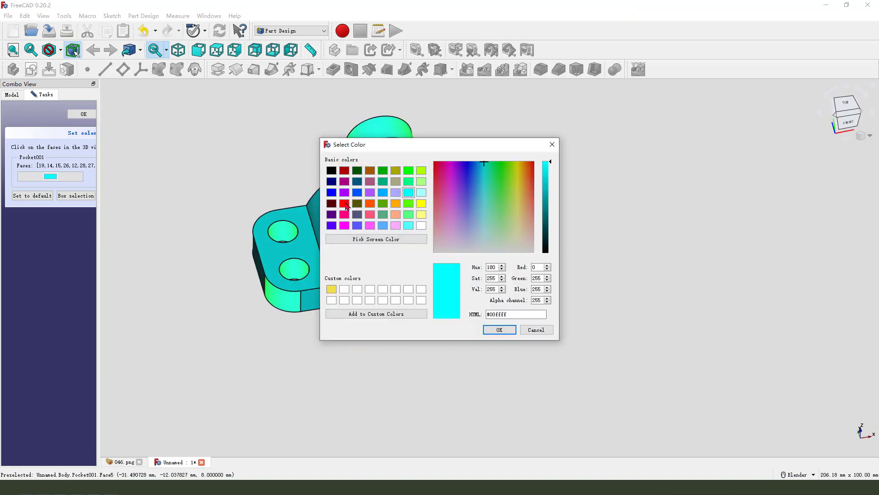
pyautogui.click(497, 329)
pyautogui.click(76, 115)
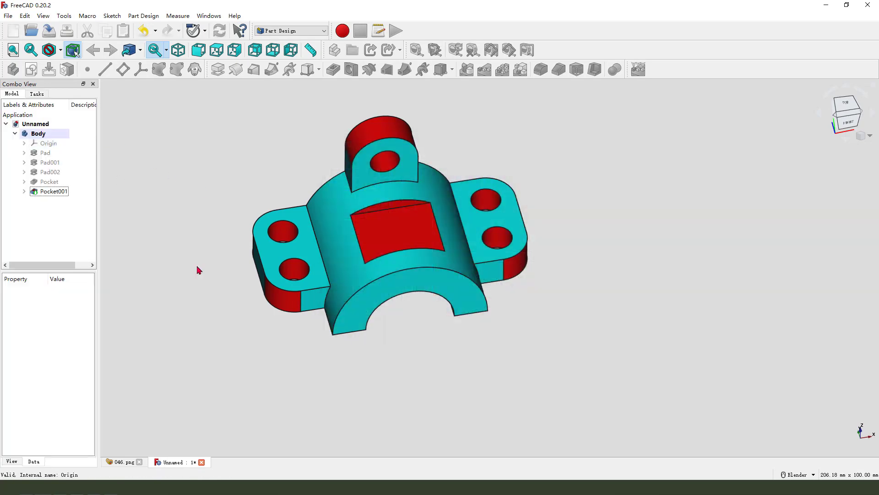
pyautogui.press('0')
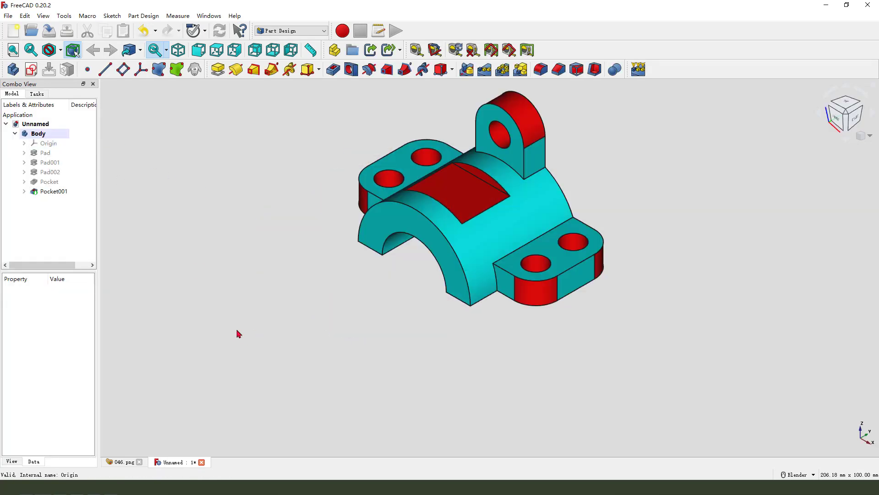
pyautogui.moveTo(237, 334); pyautogui.dragTo(328, 321, button='middle')
pyautogui.scroll(-2, 585, 365)
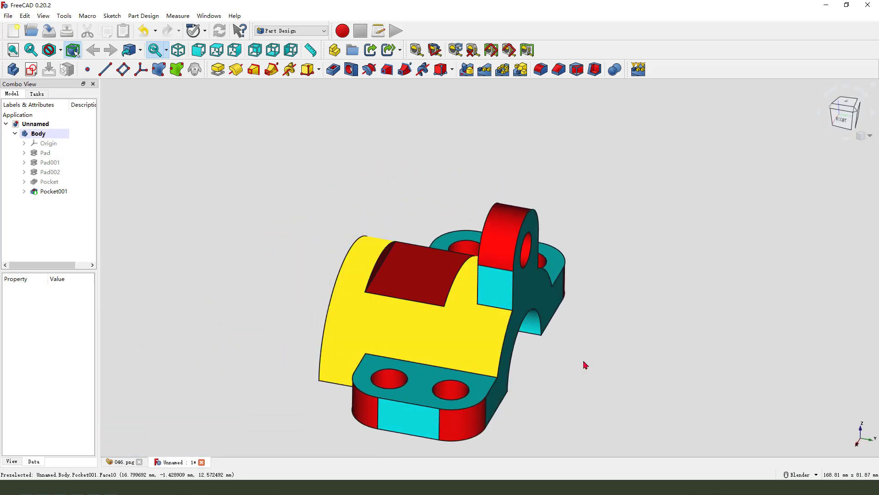